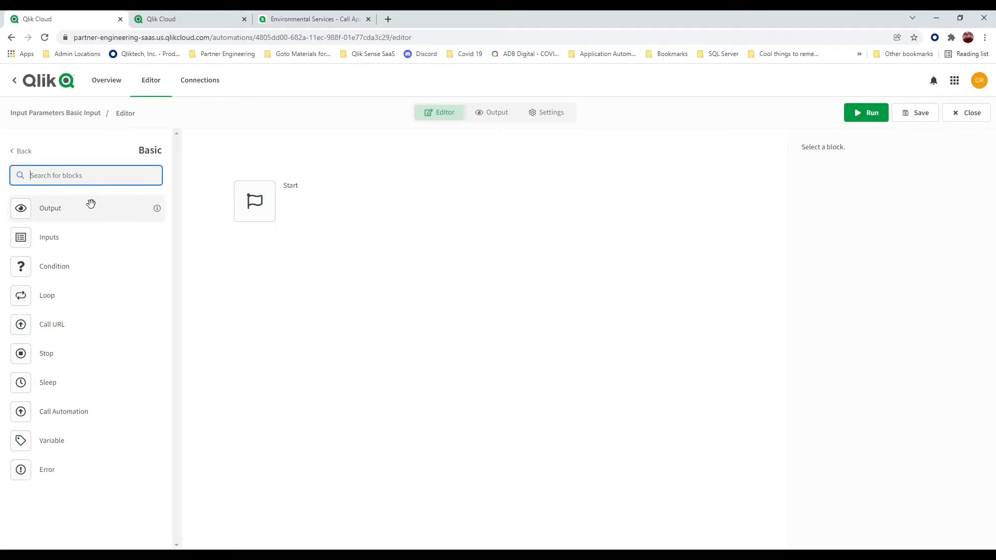
Step: Add an Output block directly below the Start block in the Input Parameters Basic Input automation
left_click_drag(76, 209, 255, 245)
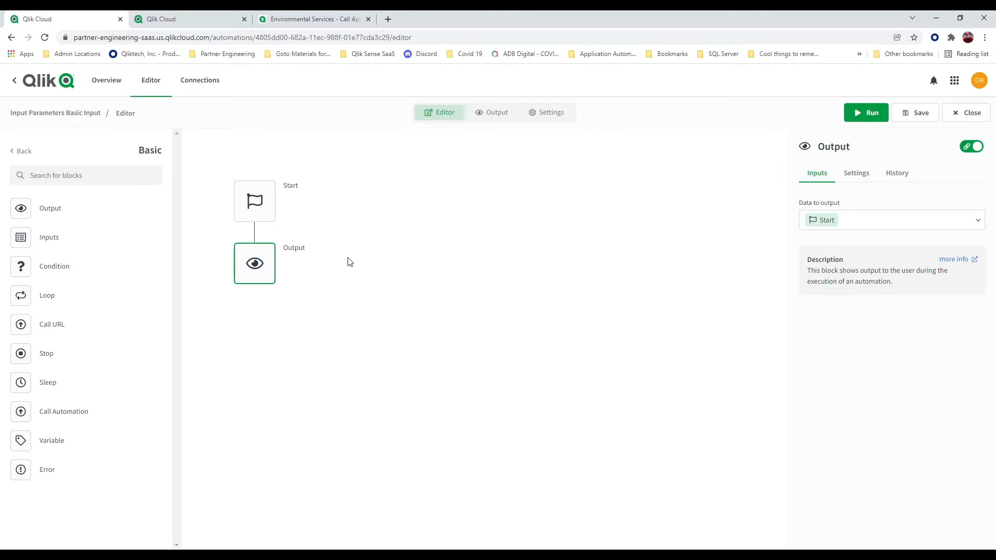
mouse_move(284, 256)
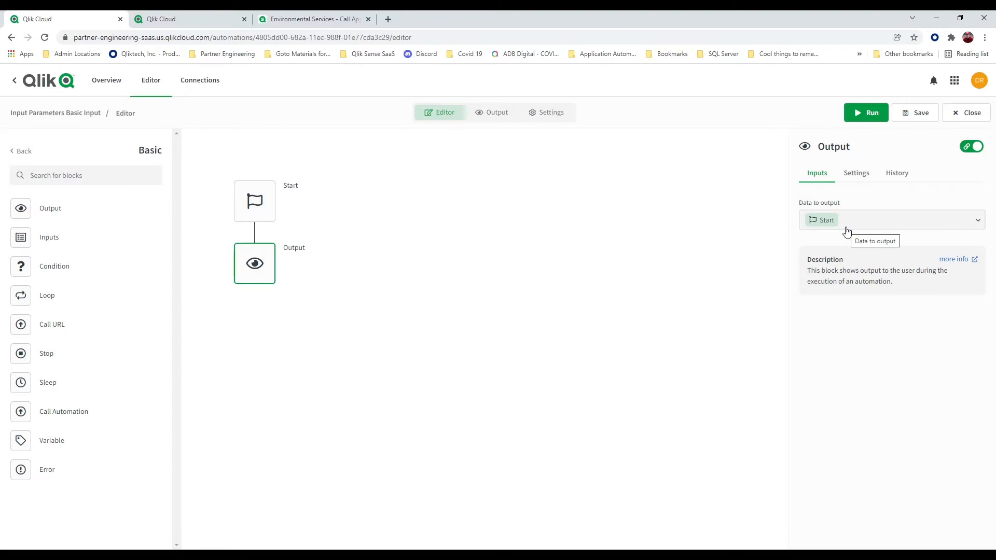
Step: Copy the GET example webhook URL from the Start block and save the automation
left_click(257, 216)
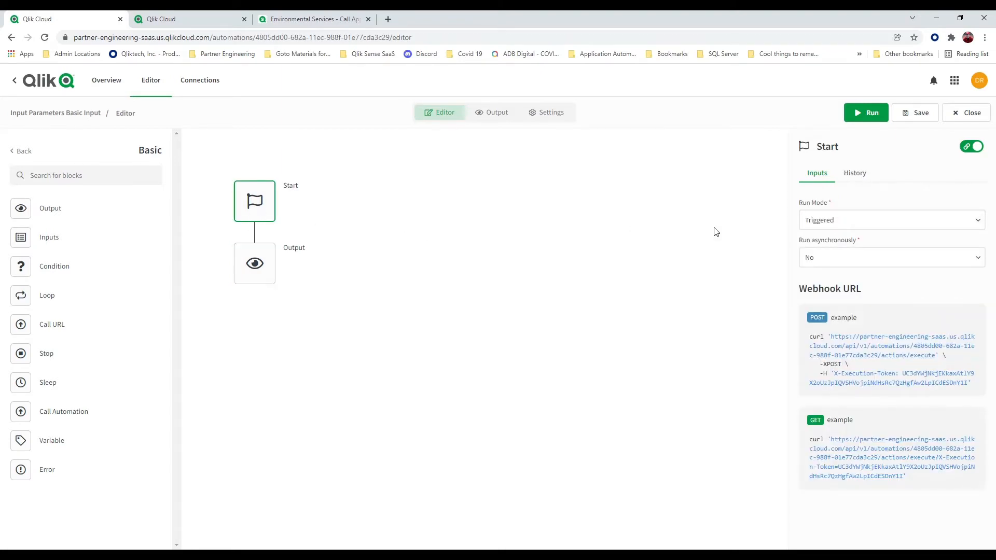
left_click_drag(903, 473, 831, 440)
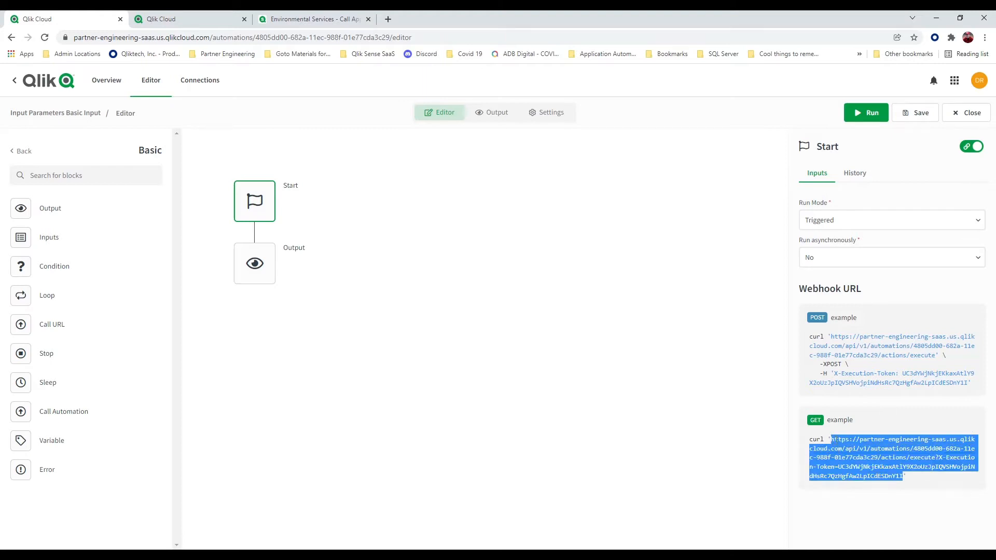
right_click(832, 440)
left_click(836, 447)
left_click(920, 113)
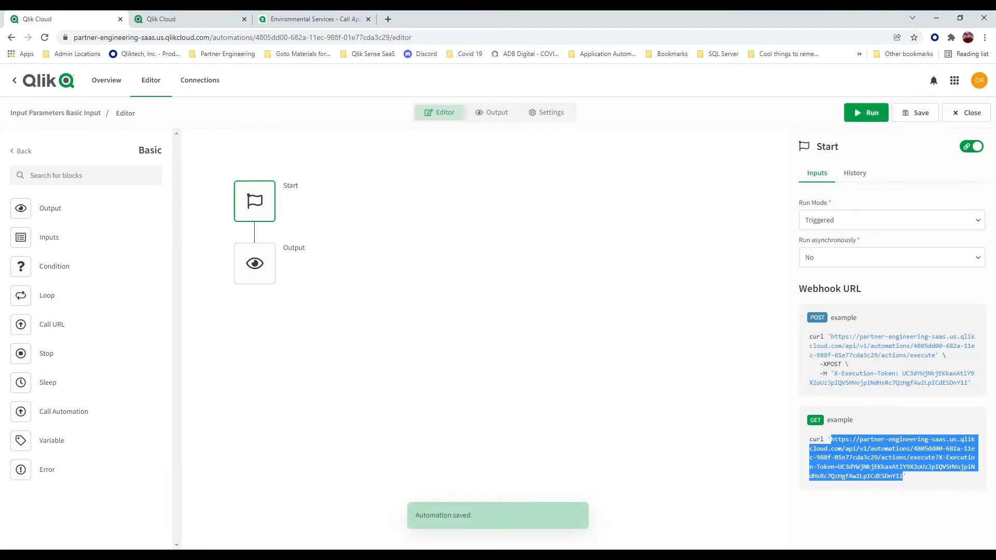
Step: Switch to Postman, paste the copied webhook URL with its execution token as the GET request URL, and send the request
key("alt+Tab")
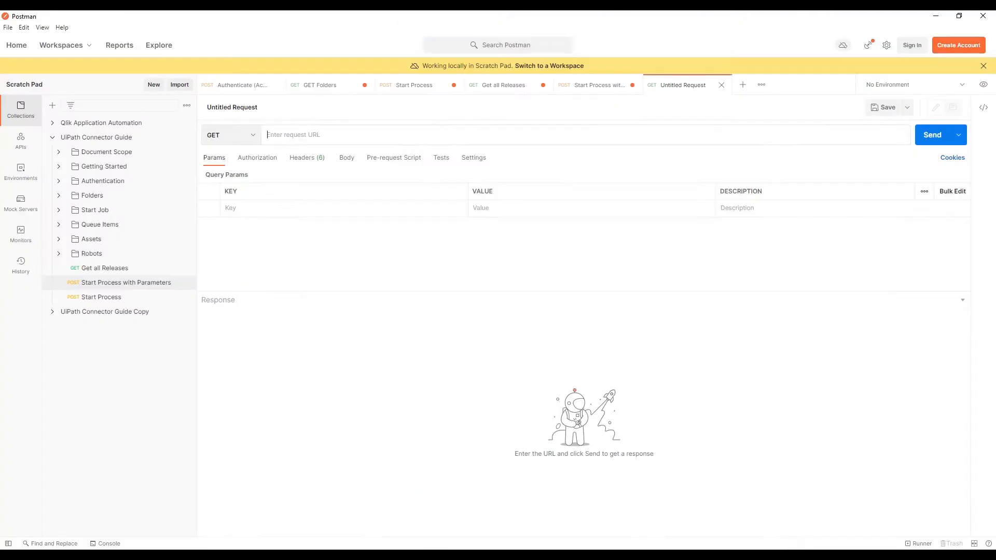
left_click(584, 134)
key("ctrl+v")
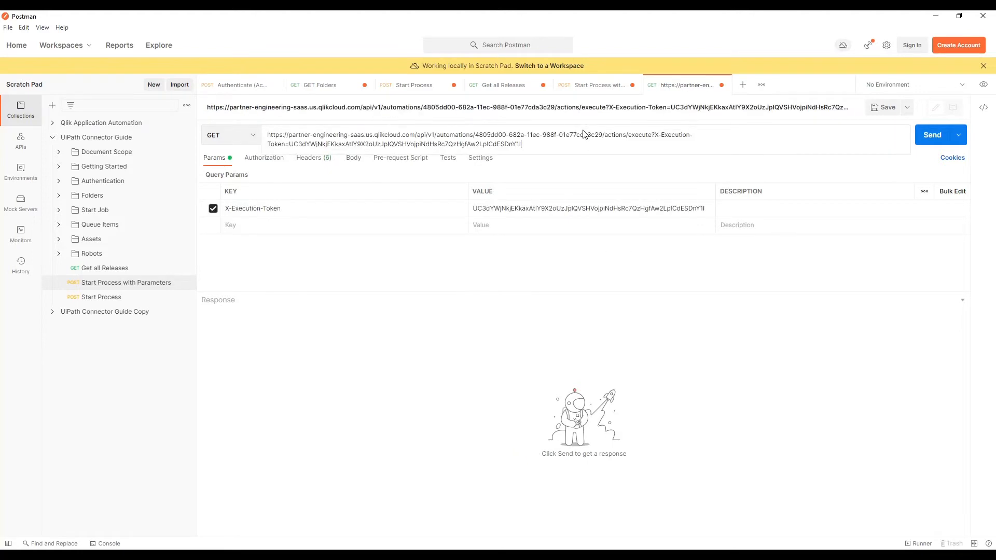
left_click(932, 135)
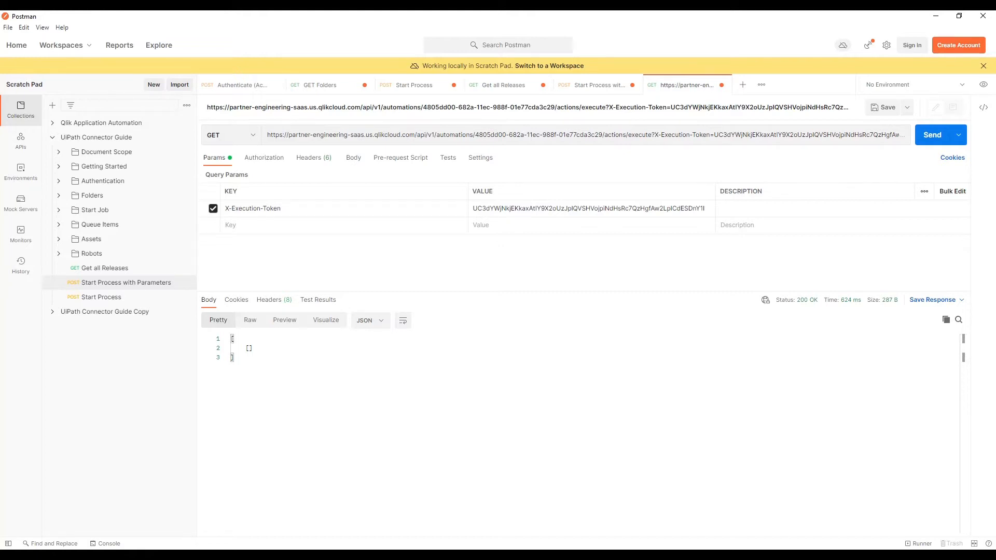
Step: Add a query parameter Field_1 with the value "Here is some chocolate" to the Postman request and send it
key("alt+Tab")
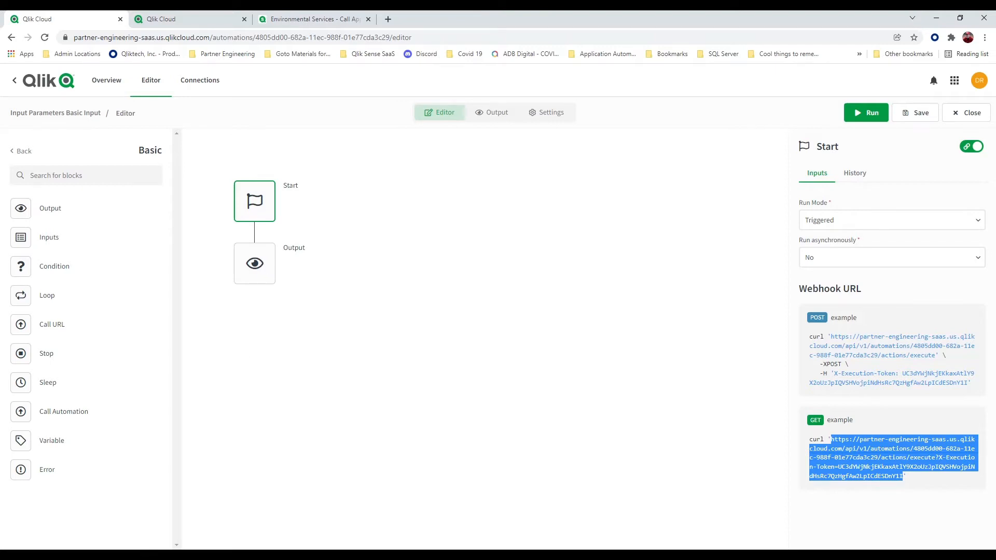
left_click(155, 555)
left_click(356, 226)
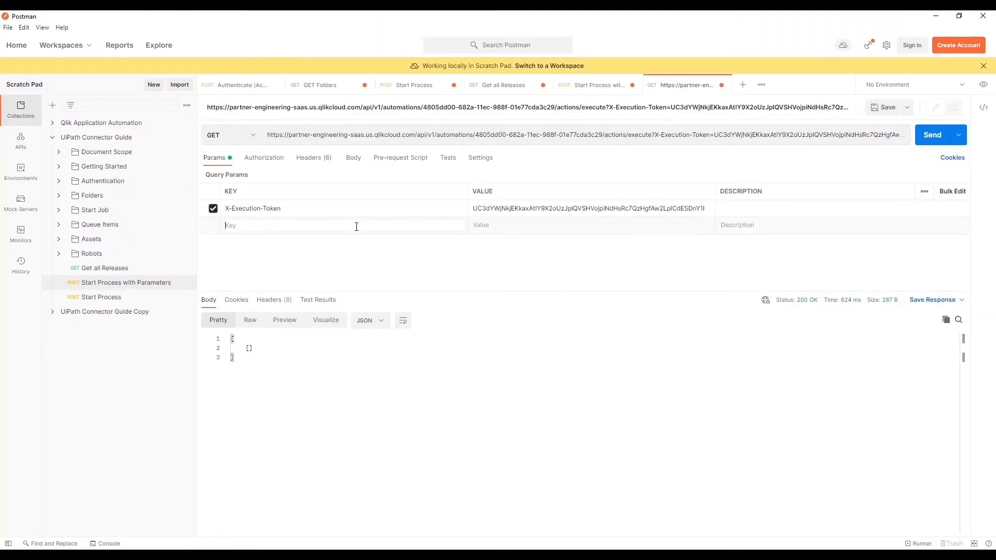
type("Field_1")
type("Here is some ch")
type("ocolate")
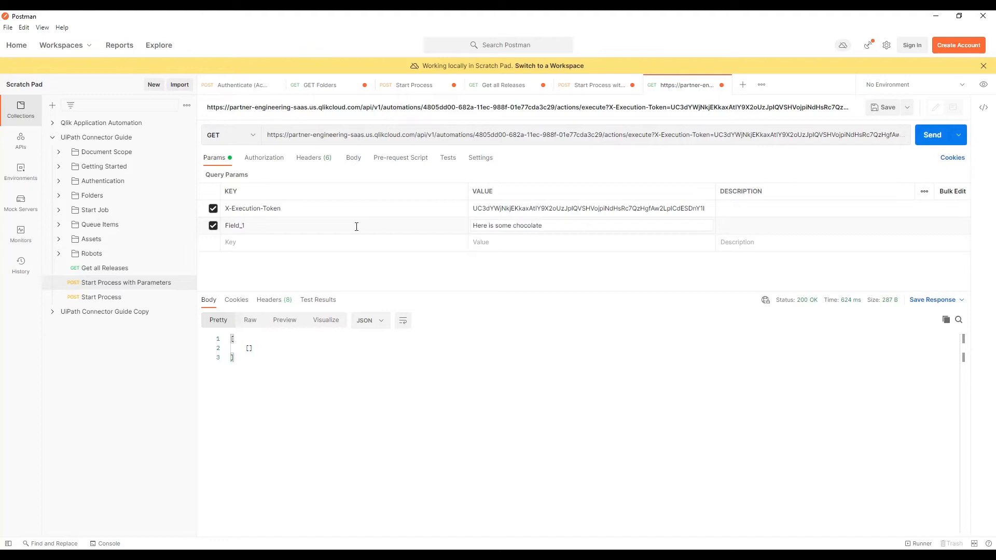
left_click(929, 143)
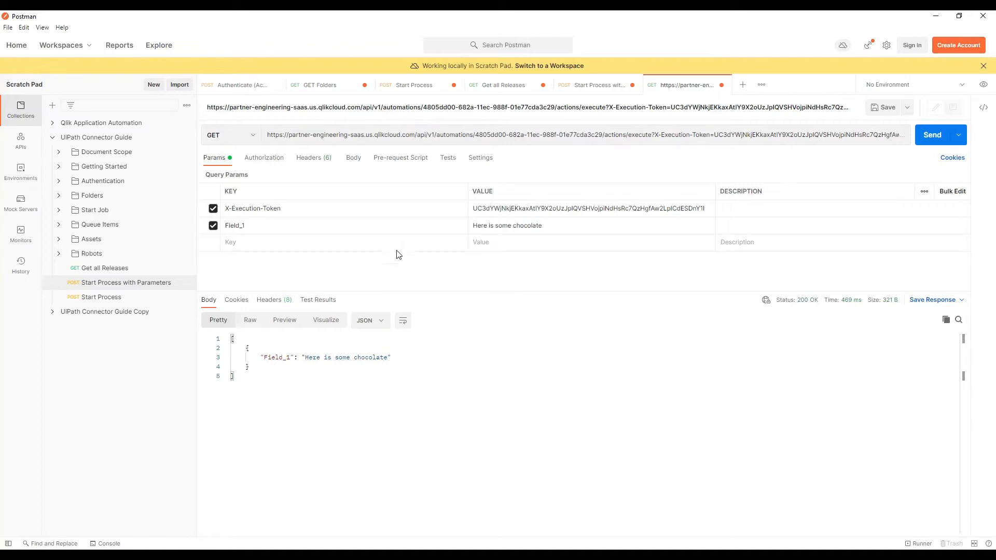
Step: Add a query parameter Field_2 with the value "Here is a giant mountain dew" and resend the request
left_click(383, 244)
type("Field_2")
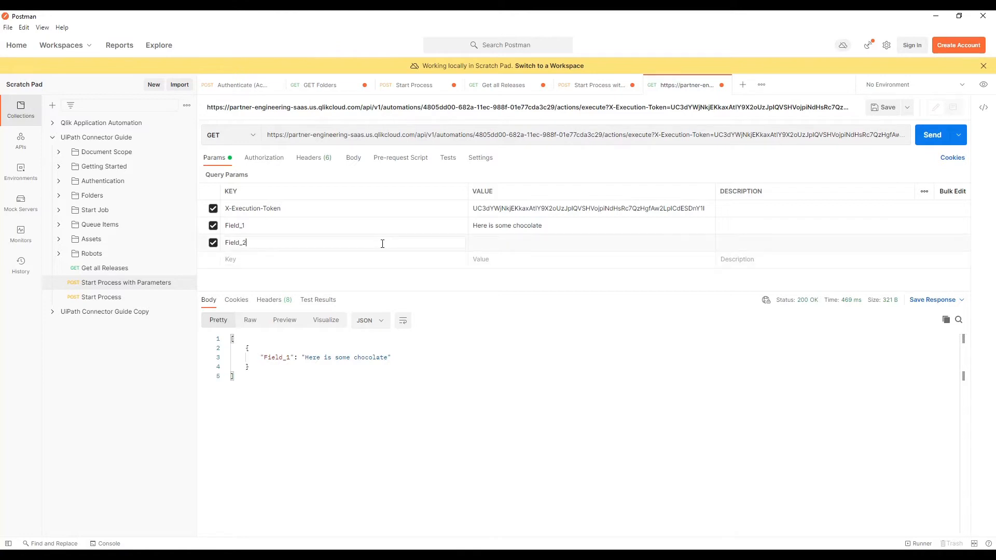
type("Here is a giant mountain dew")
left_click(931, 139)
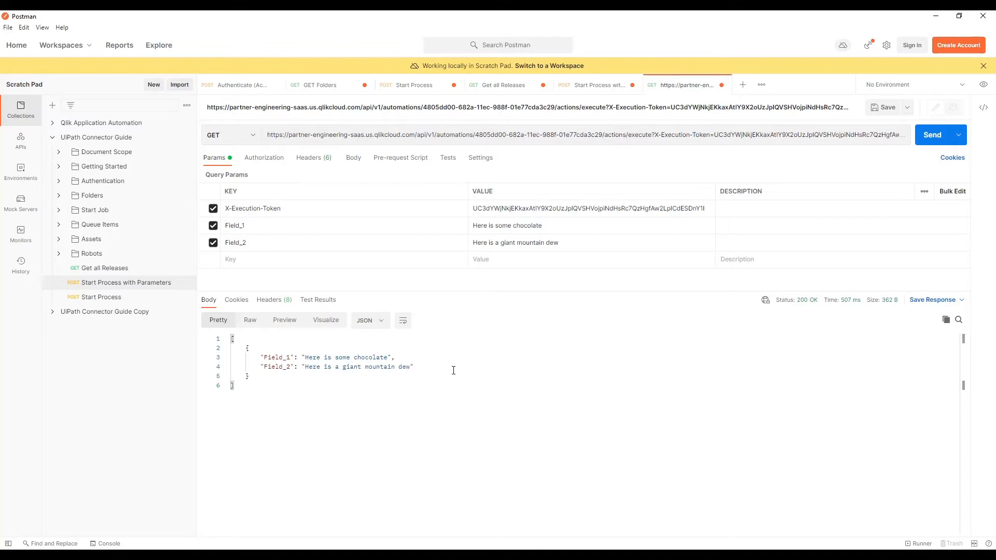
Step: Return to Qlik Cloud, save and close the automation editor, and view the output of the latest run in the history
left_click(151, 553)
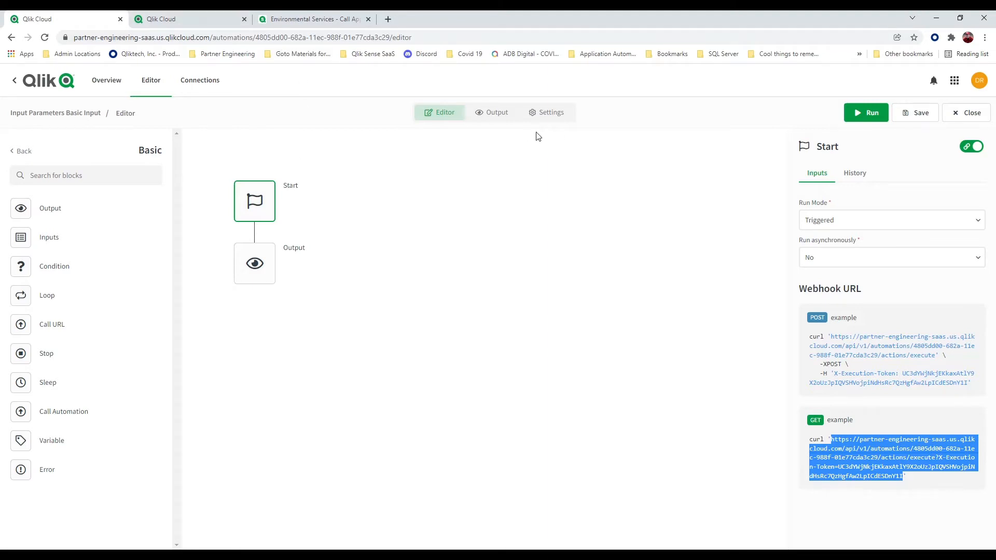
left_click(495, 115)
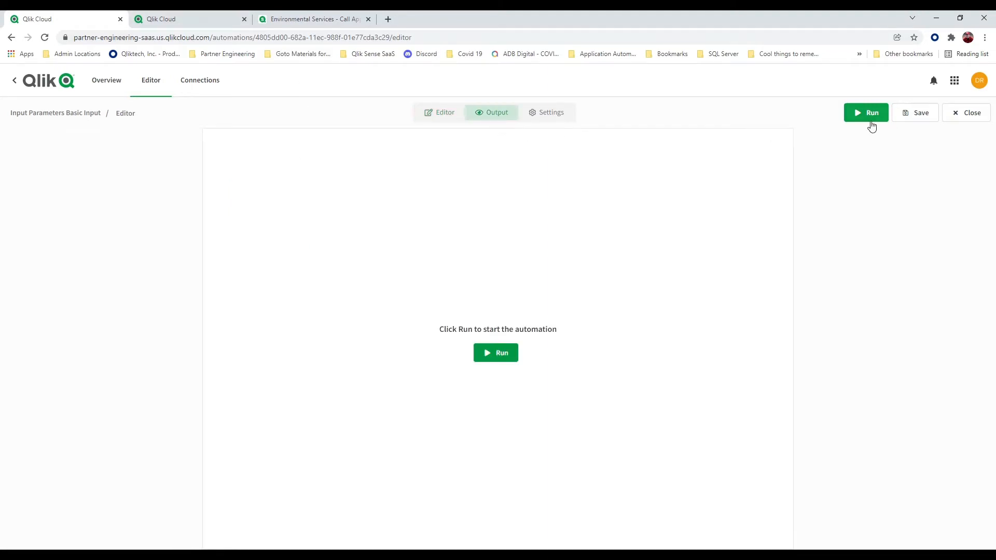
left_click(915, 114)
left_click(962, 115)
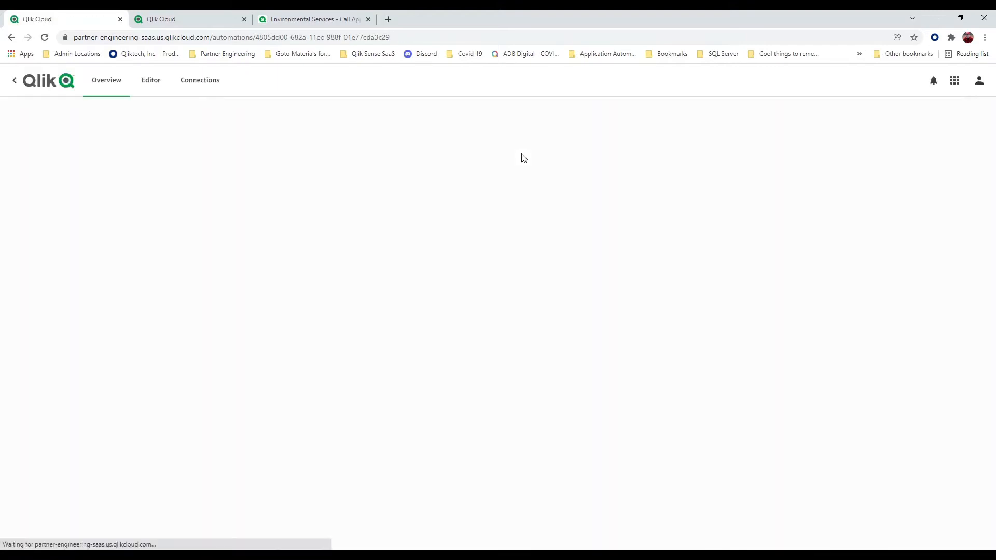
left_click(473, 185)
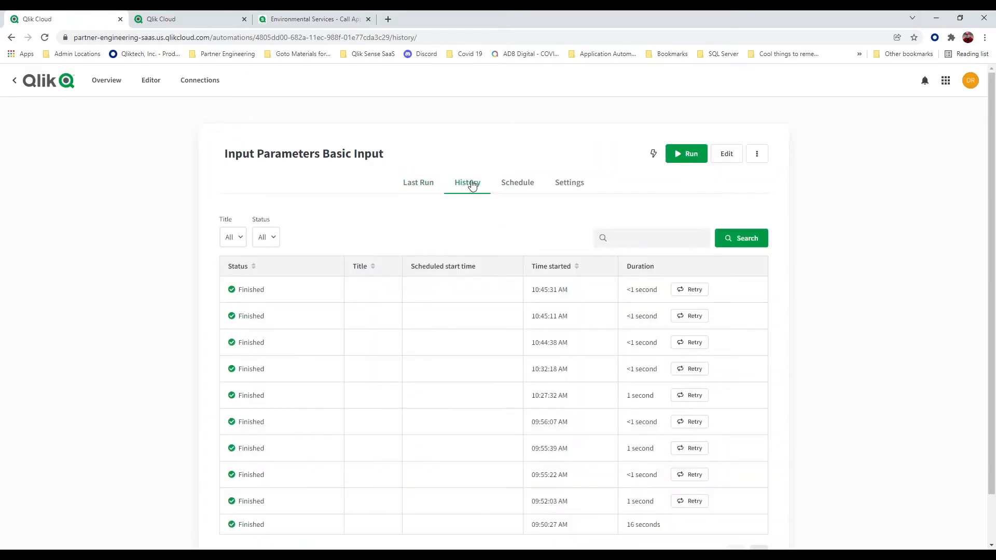
left_click(259, 294)
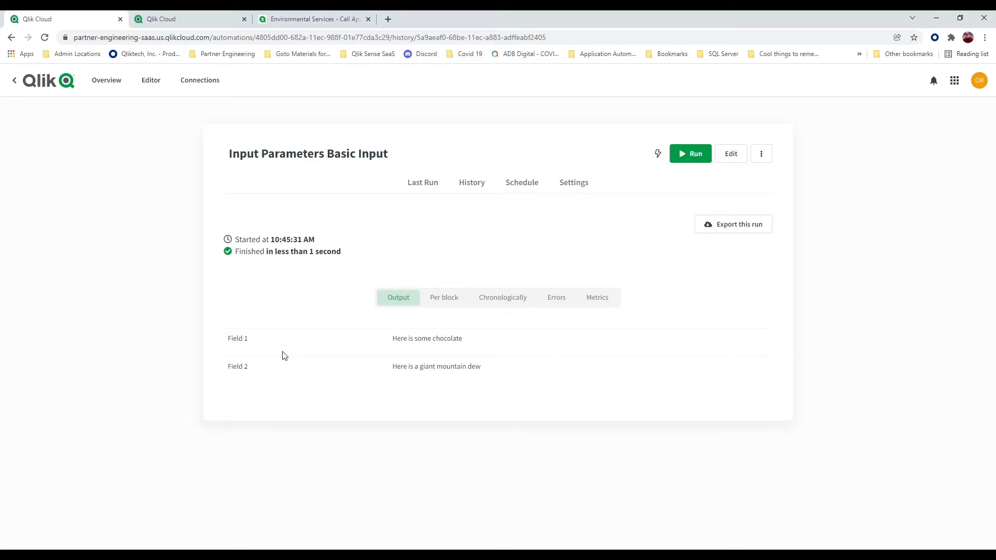
Step: Reopen the automation for editing and insert an Inputs block between the Start and Output blocks
left_click(733, 154)
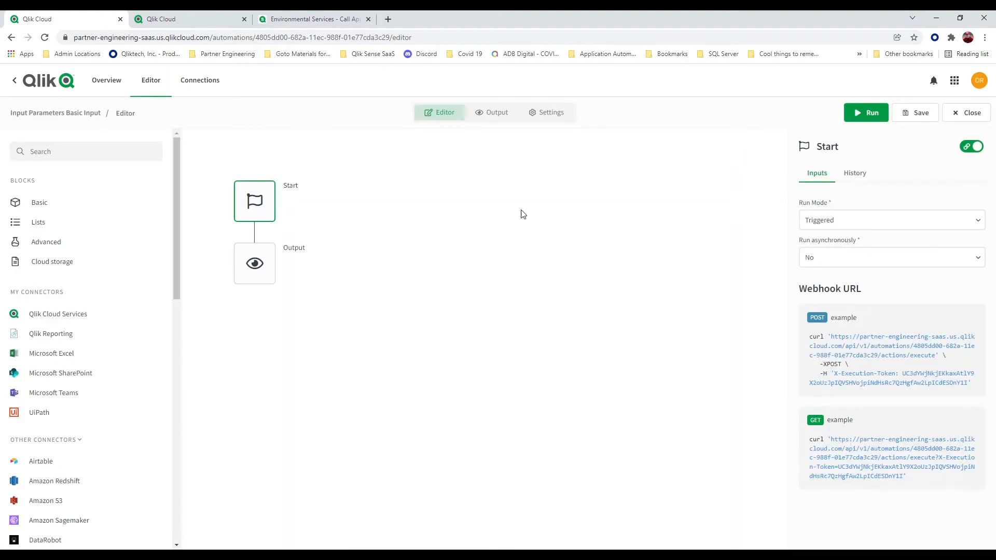
left_click(48, 201)
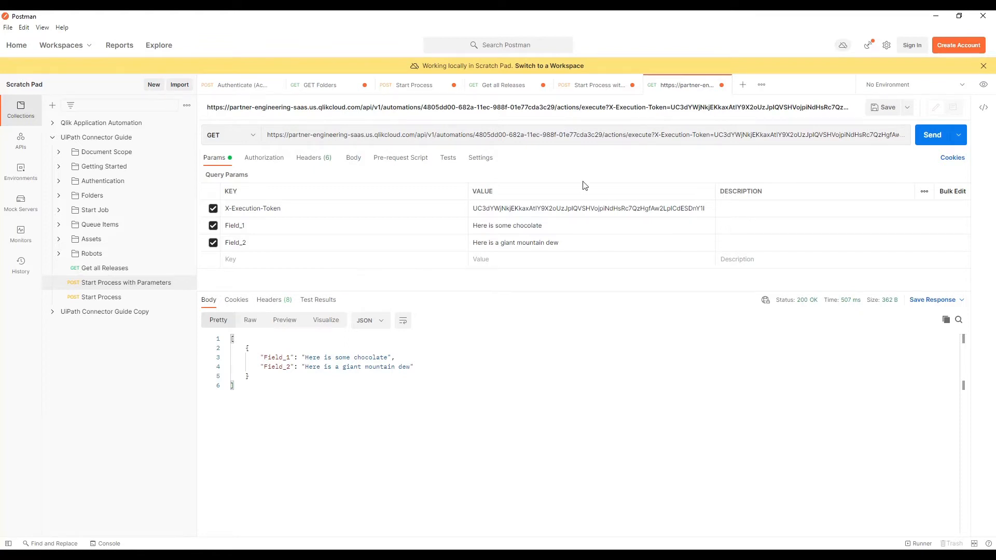
left_click(936, 21)
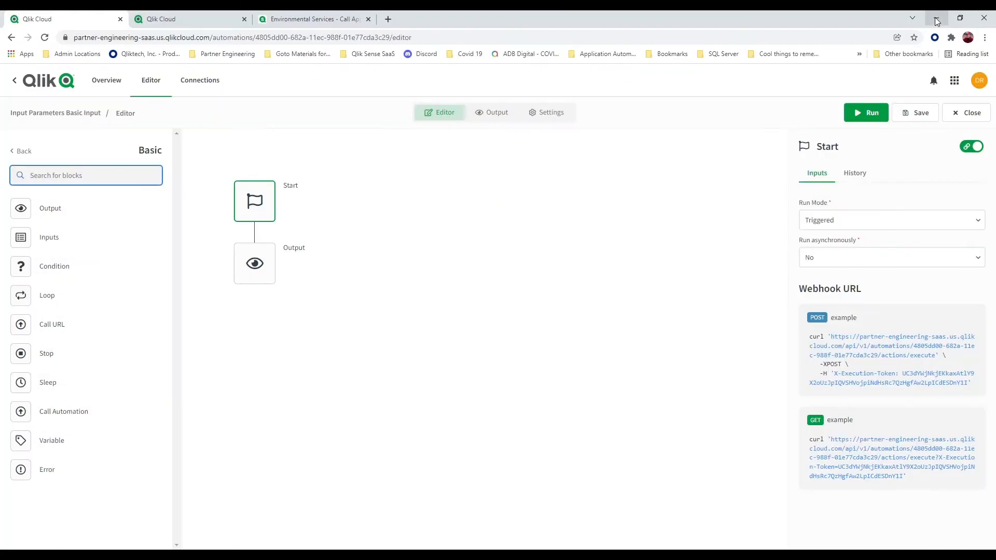
left_click_drag(59, 236, 259, 233)
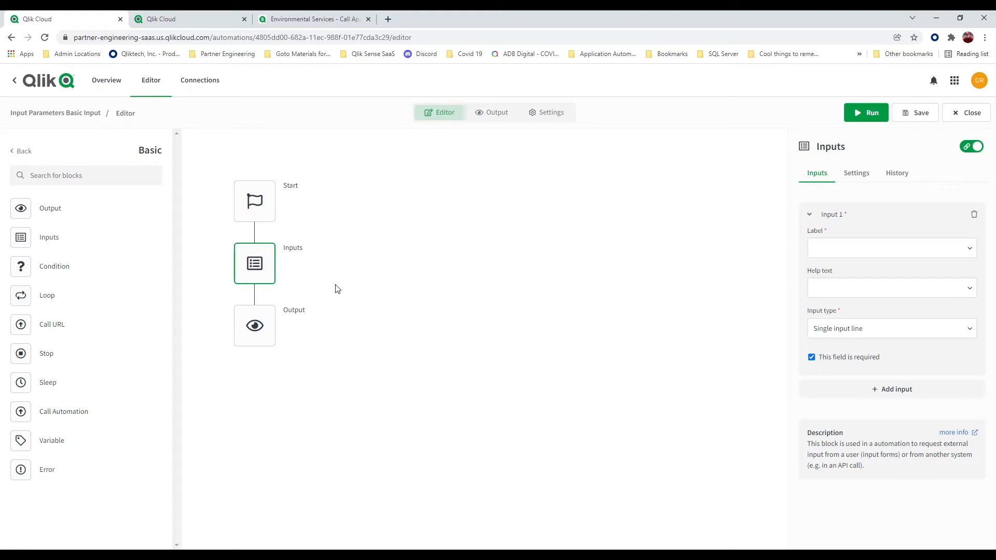
Step: Label the block's first input Field_1 with the help text "Input a value here" and collapse its settings
left_click(833, 256)
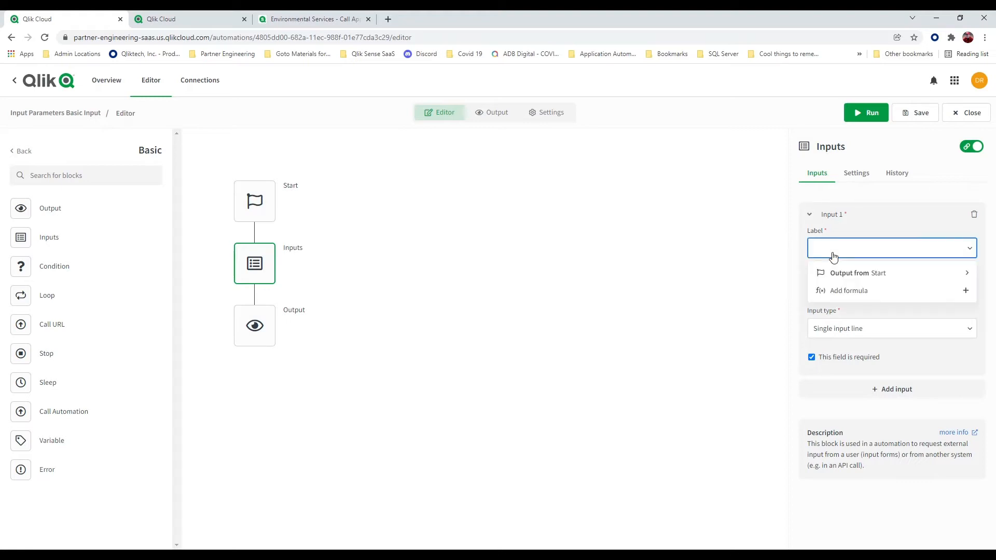
type("Field_1")
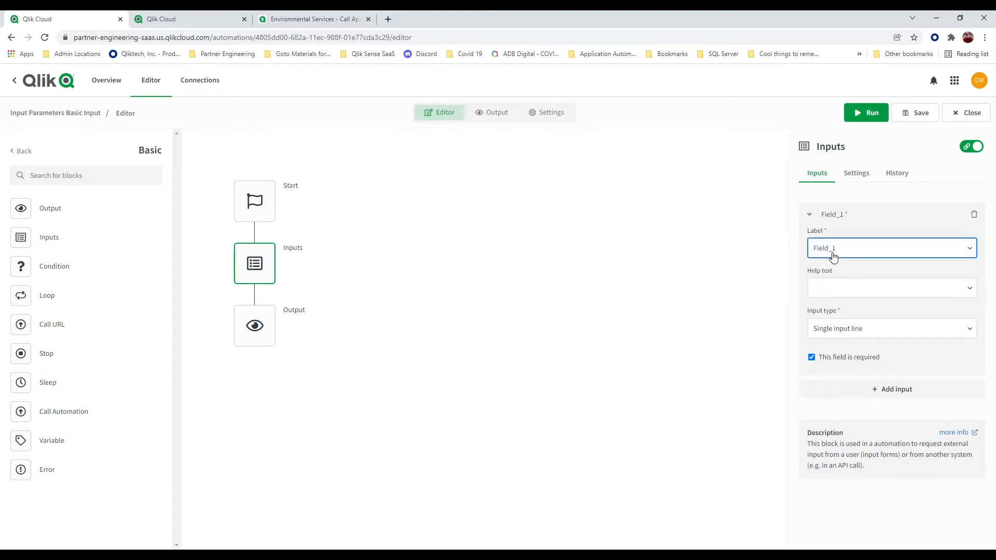
left_click(841, 286)
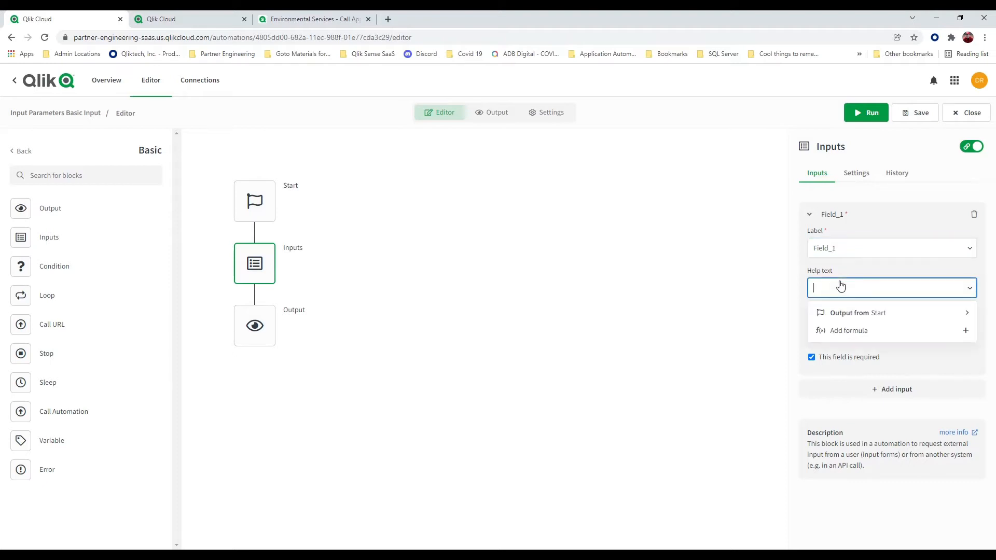
left_click(841, 286)
type("Inpu")
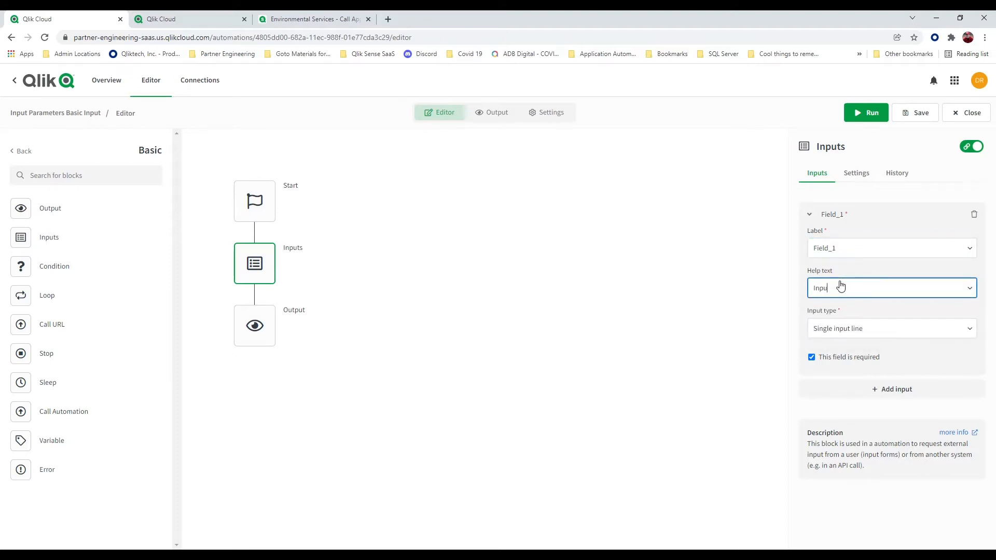
type("t a value here")
left_click(811, 217)
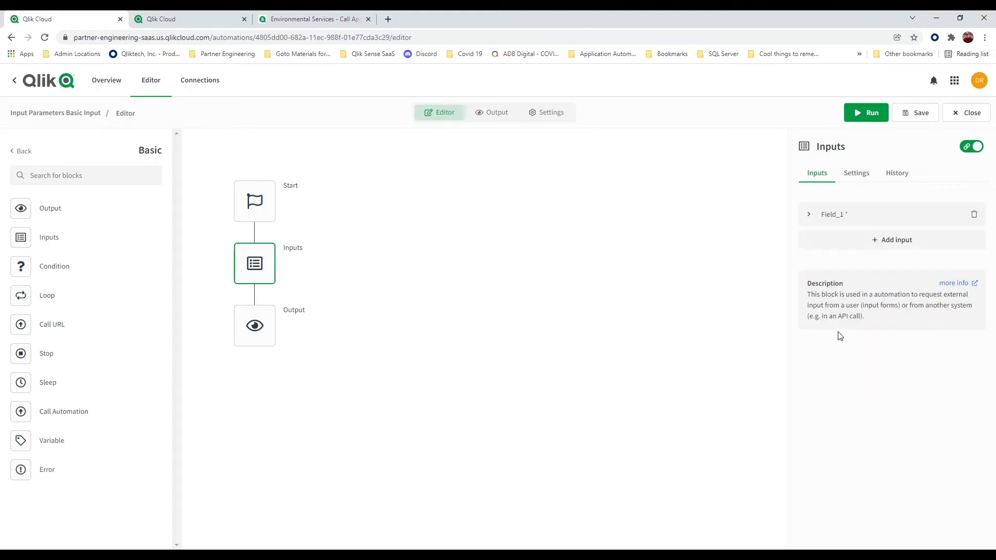
Step: Add a second input labelled Field_2 with the help text "Input your favorite beverage" and save the automation
left_click(878, 251)
left_click(848, 277)
type("Field_2")
key("Tab")
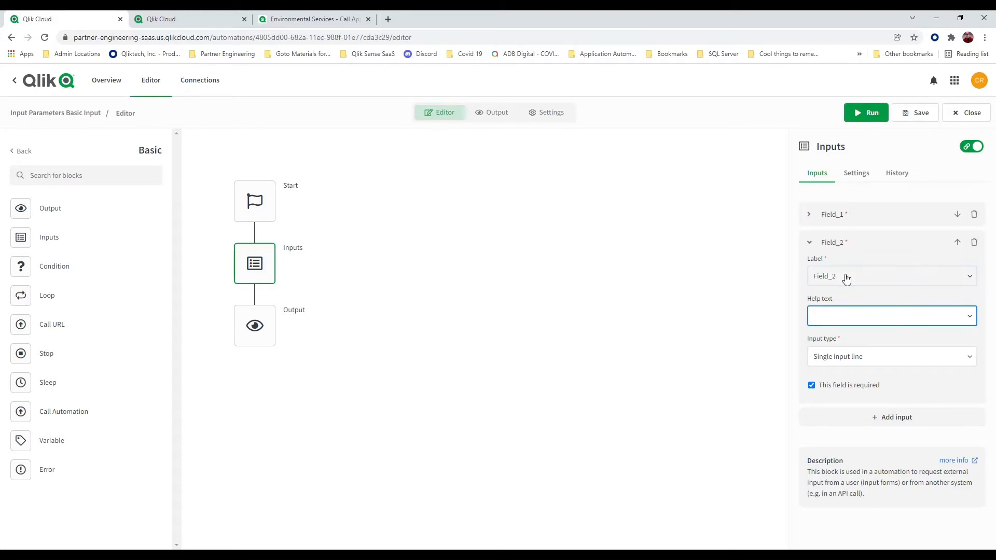
type("Input your favorite beverage")
left_click(921, 116)
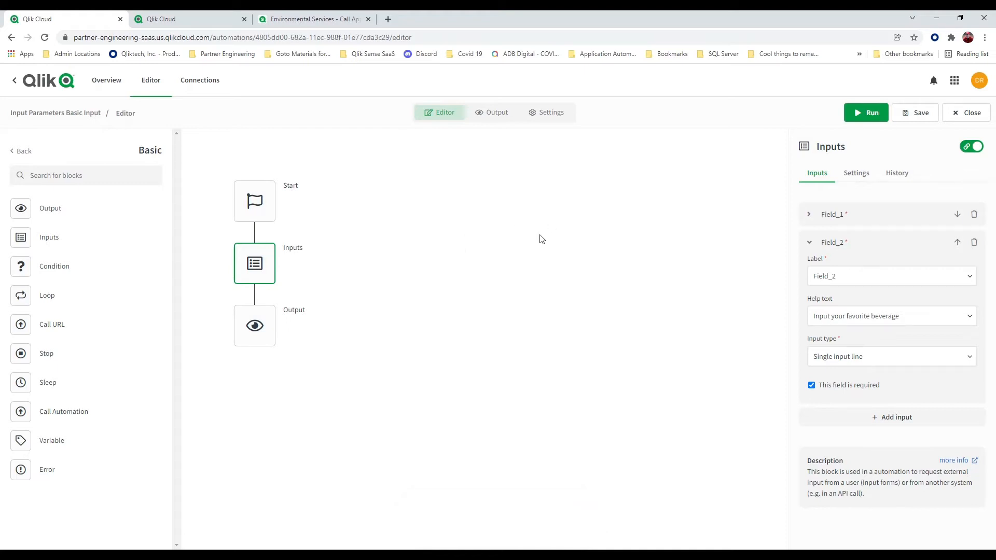
Step: Run the automation and submit its input form with Field_1 set to "abc" and Field_2 set to "Mountain Dew"
left_click(845, 115)
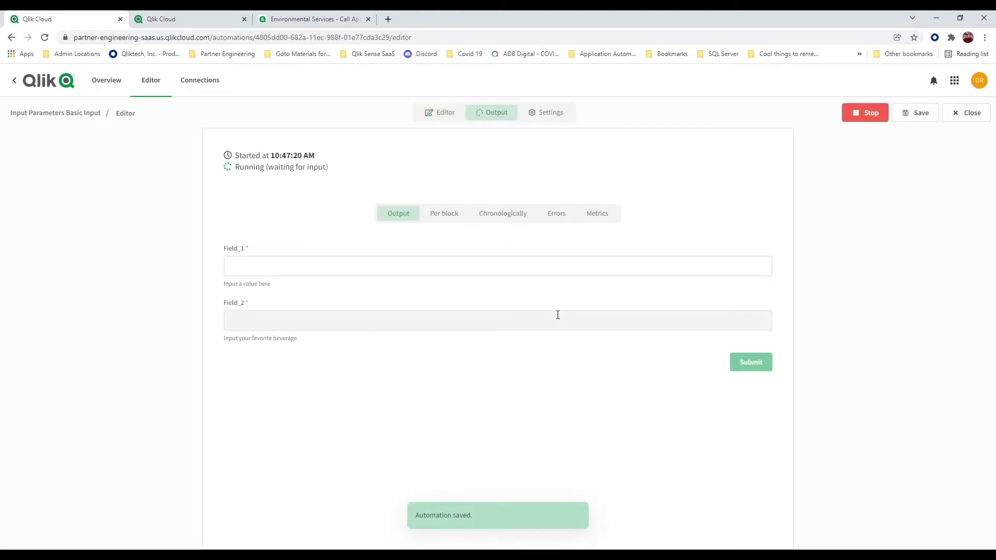
left_click(510, 267)
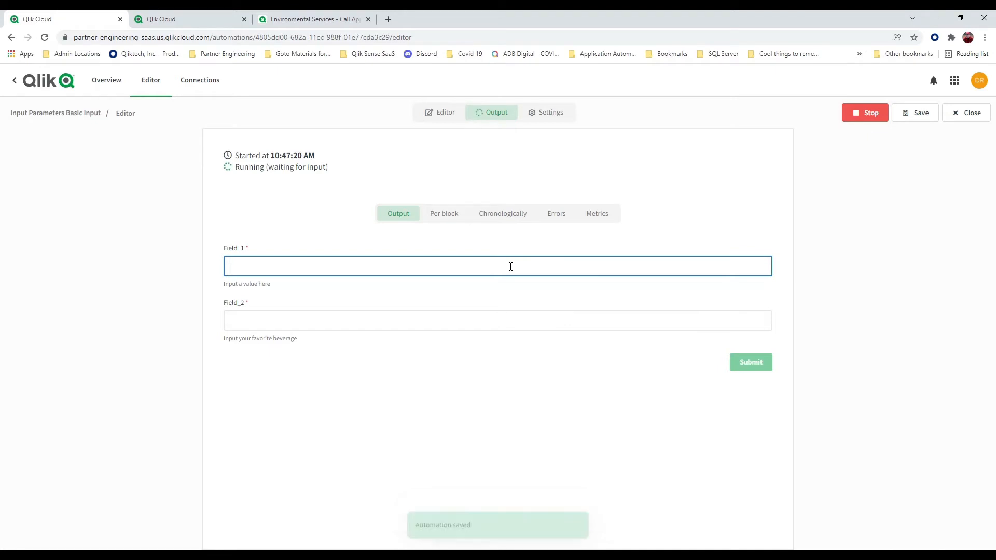
type("abc")
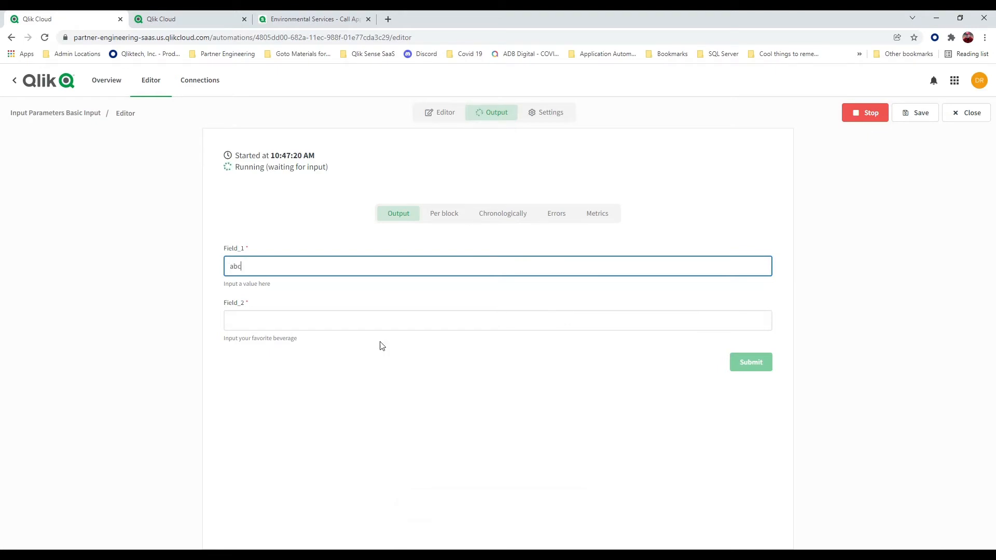
left_click(373, 318)
type("Mou")
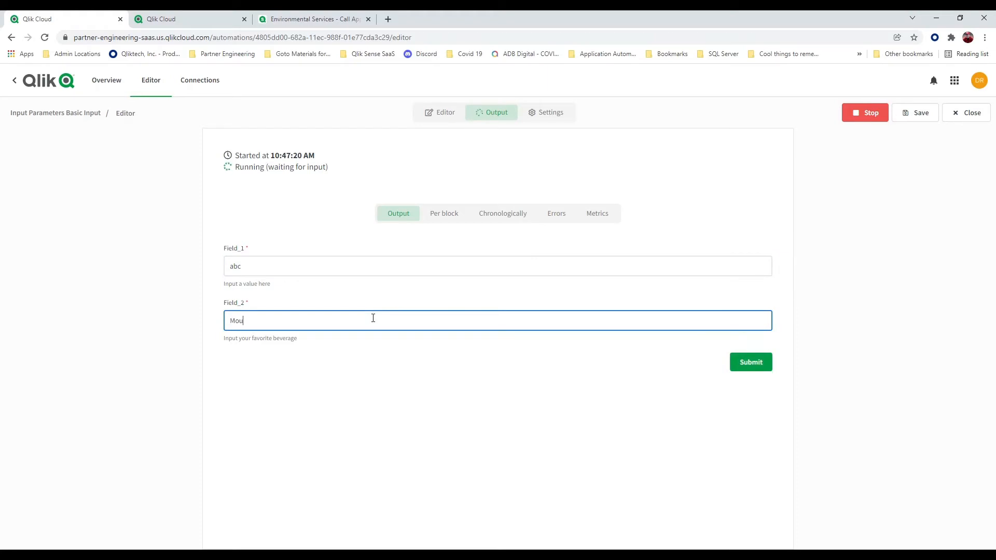
type("ntain Be")
type("Dew")
left_click(765, 370)
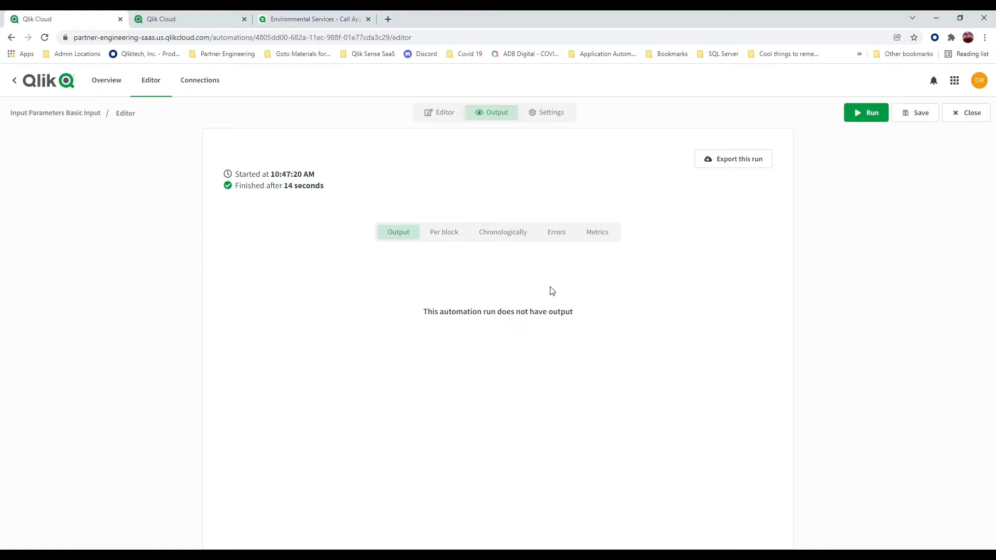
Step: Replace the Output block's data with the complete Inputs block result and save the automation
left_click(436, 115)
left_click(262, 325)
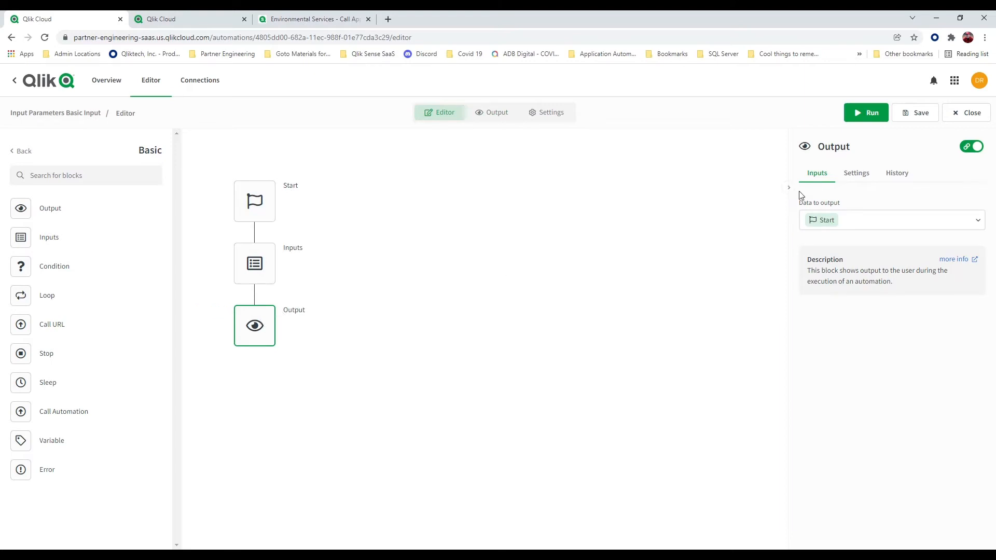
left_click(852, 228)
key("BackSpace")
key("BackSpace")
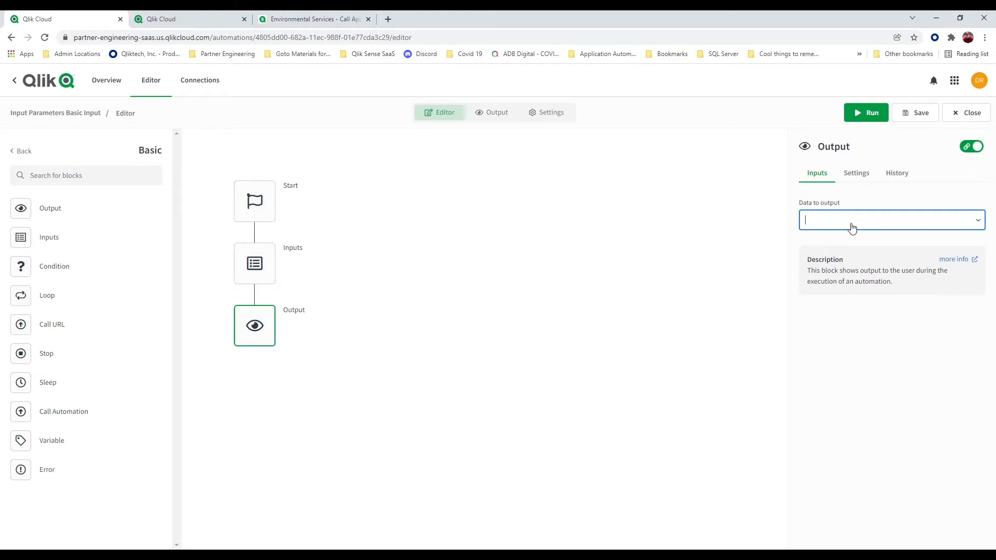
left_click(979, 226)
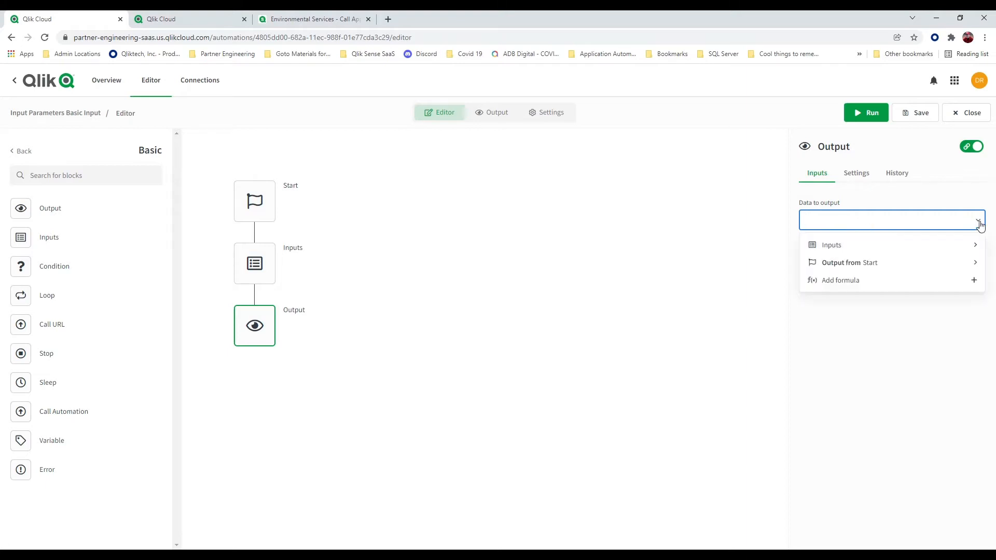
left_click(847, 245)
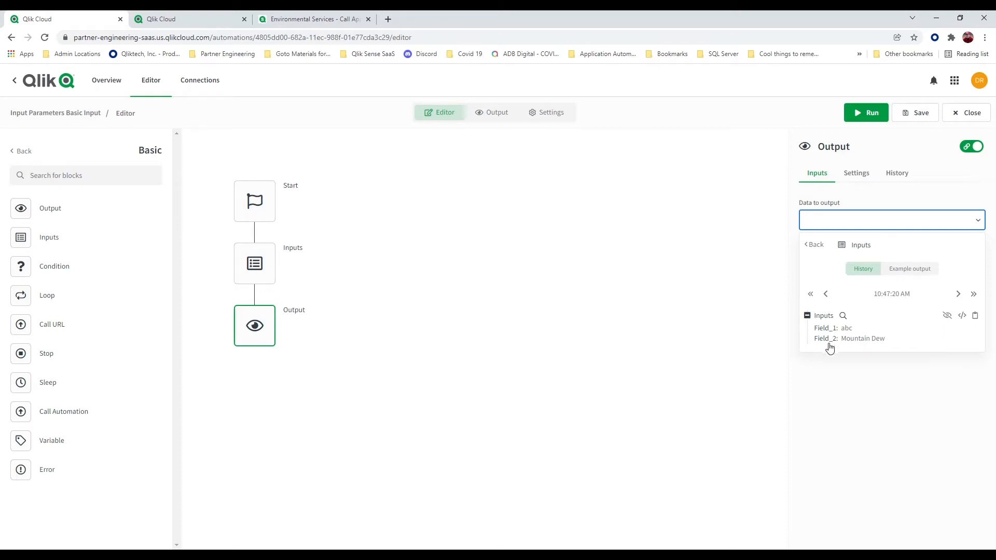
left_click(823, 316)
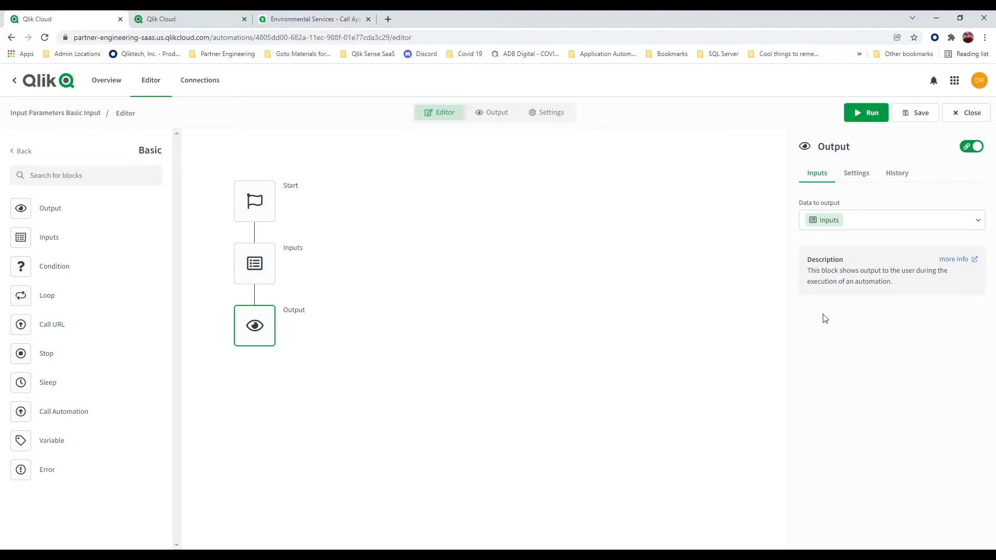
left_click(920, 114)
Step: Rerun the automation and submit its input form with "abc" for Field_1 and "Mountain Dew" for Field_2
left_click(866, 111)
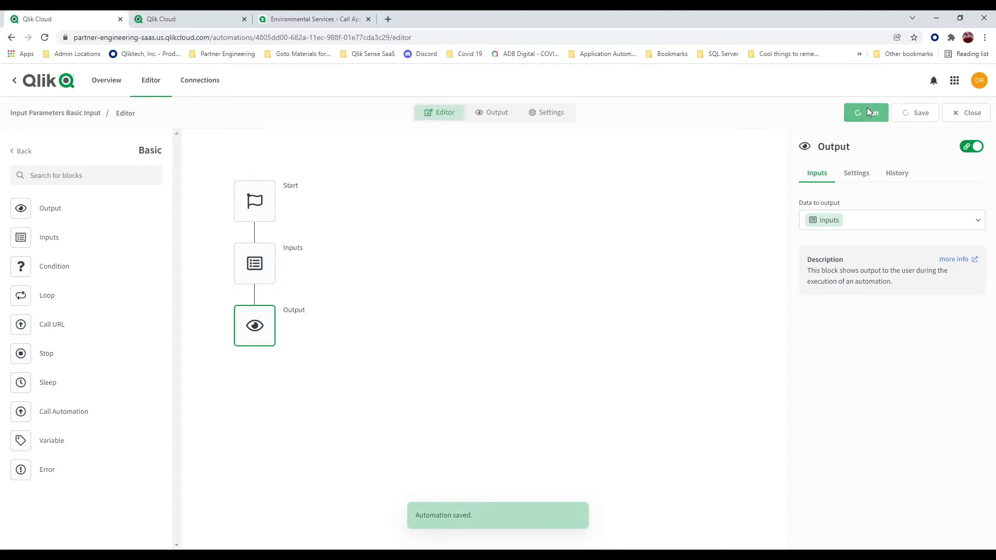
left_click(317, 266)
type("abc")
key("Tab")
type("Moun")
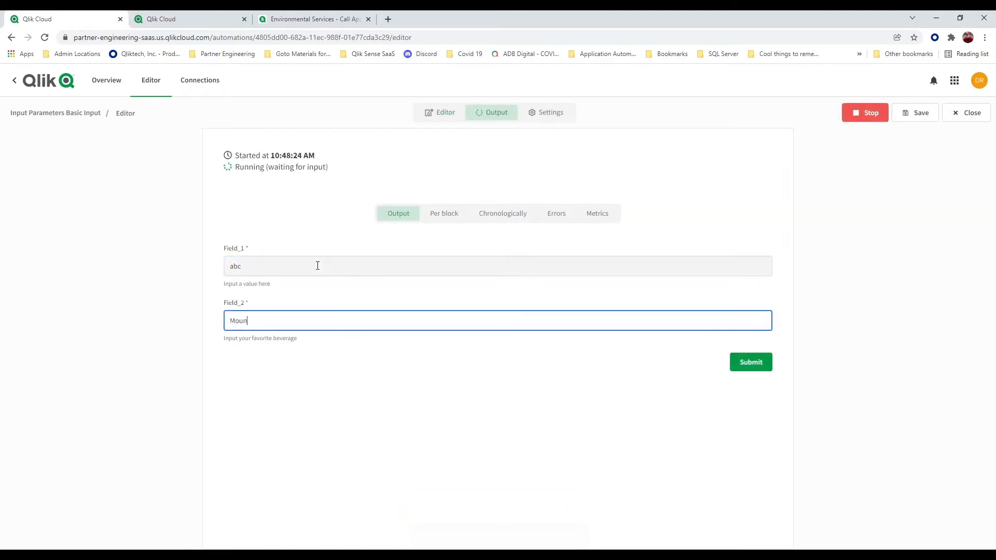
type("tain Dewe")
left_click(751, 362)
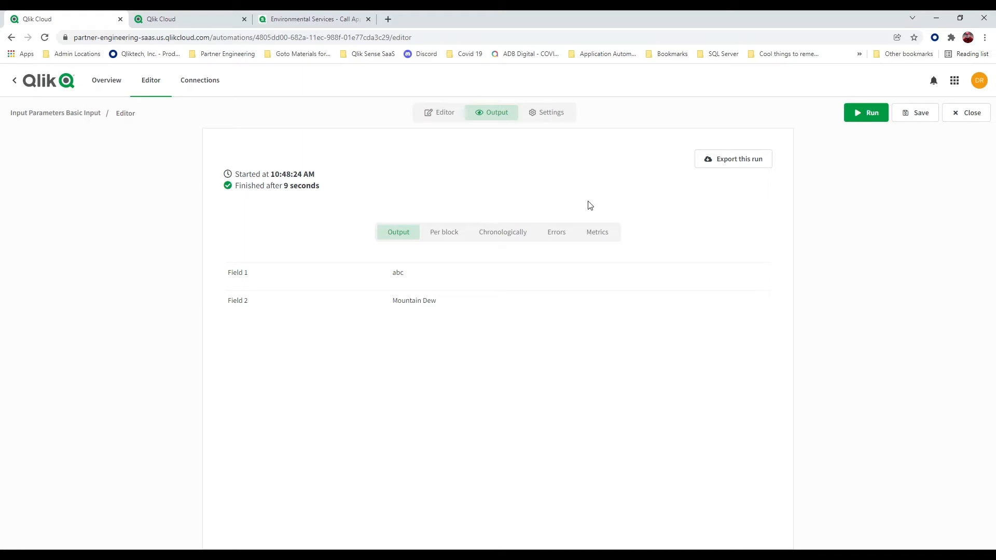
Step: Add a third required input to the Inputs block, labelled Field_3 with the help text "Favorite Candy Bar", and save the automation
left_click(449, 121)
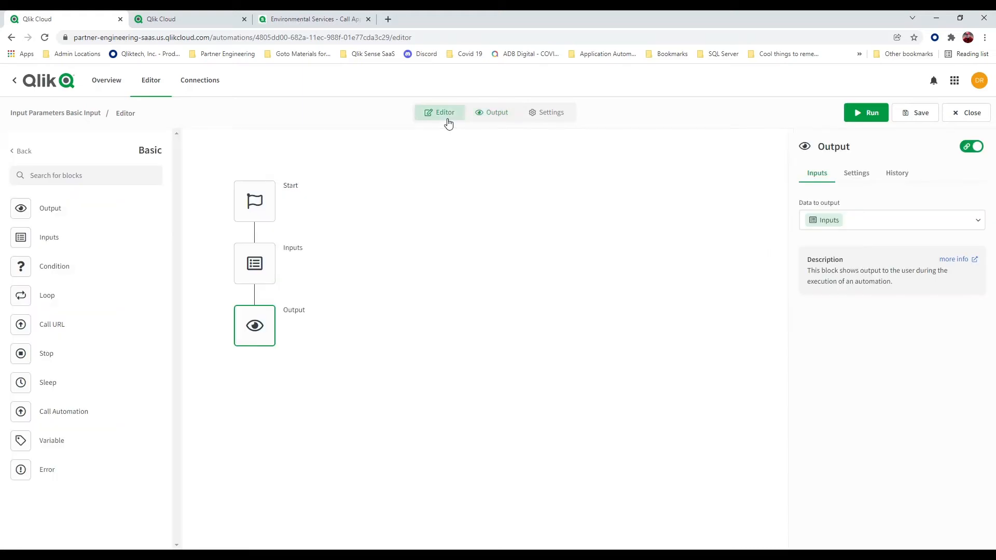
left_click(257, 269)
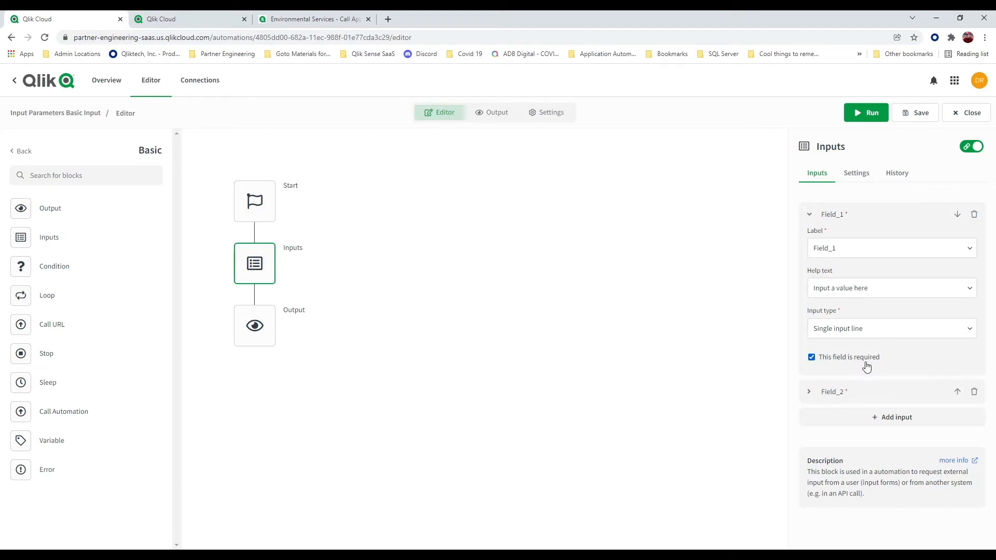
left_click(809, 397)
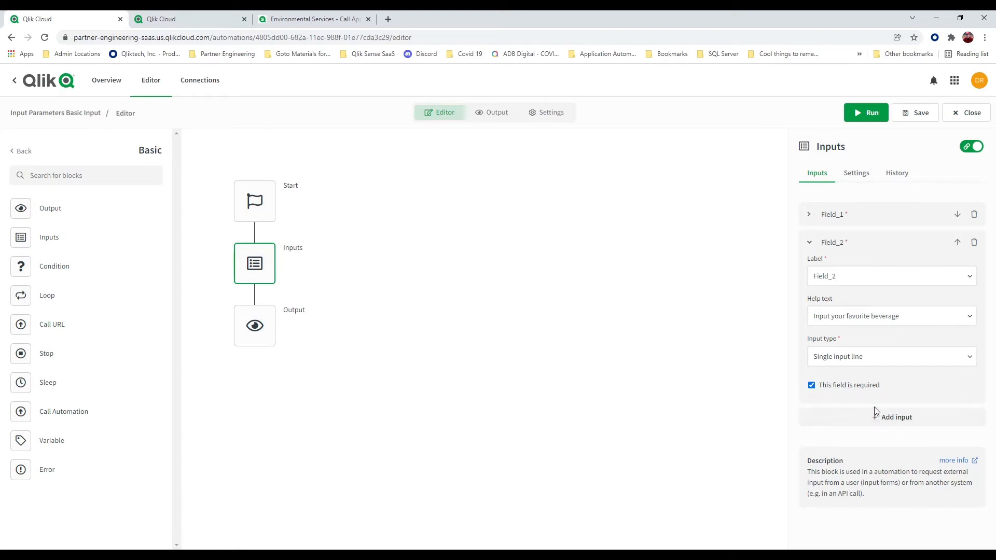
left_click(878, 421)
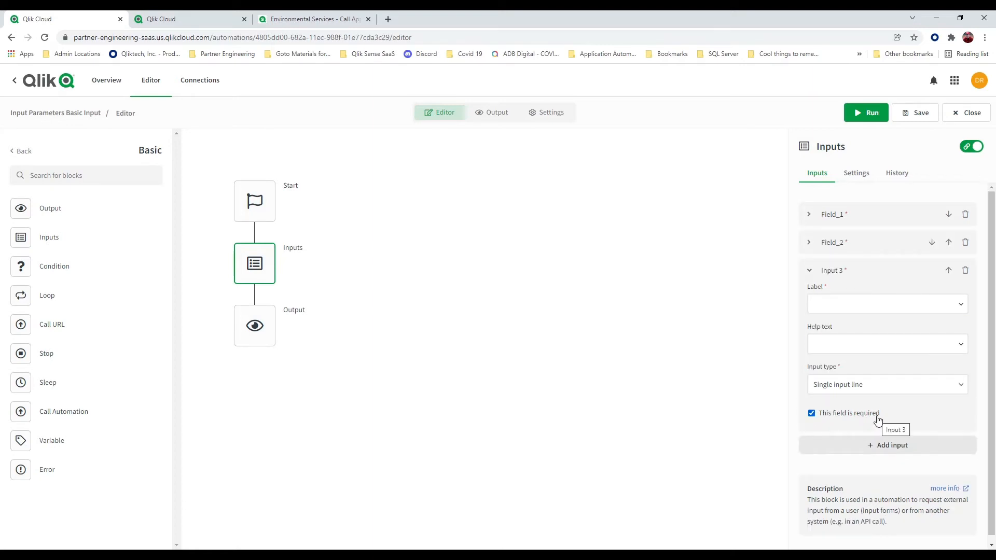
left_click(867, 309)
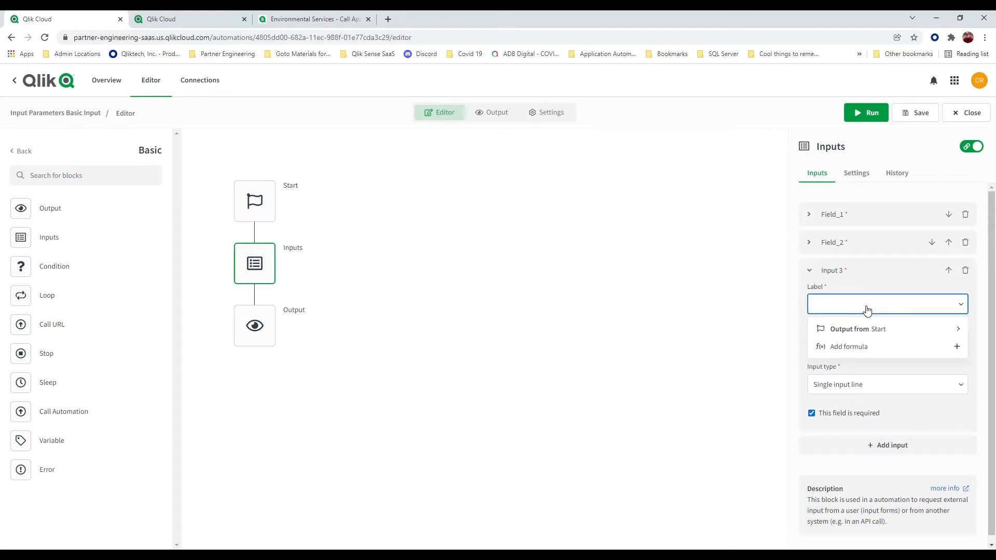
type("Field_3")
key("Tab")
type("Favor")
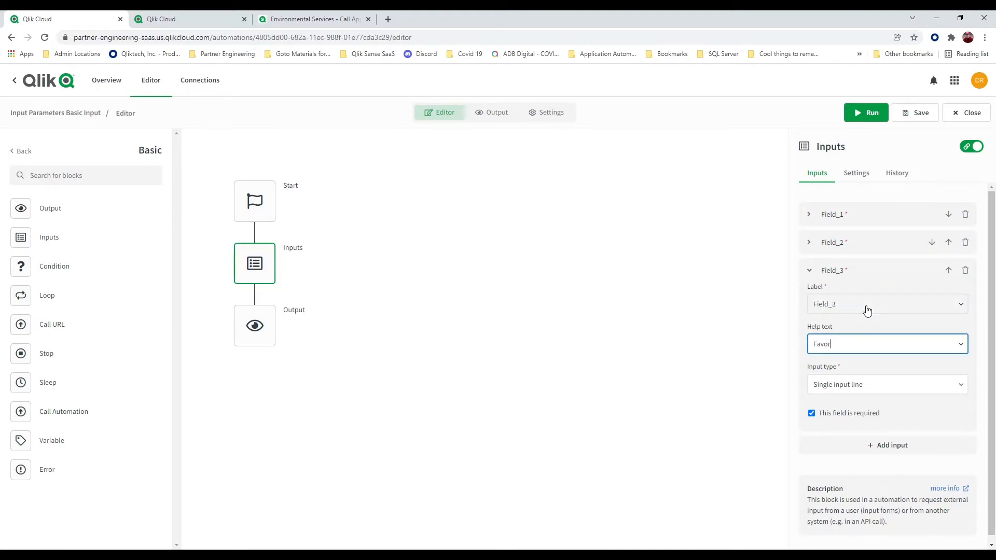
type("ite Candy Bar")
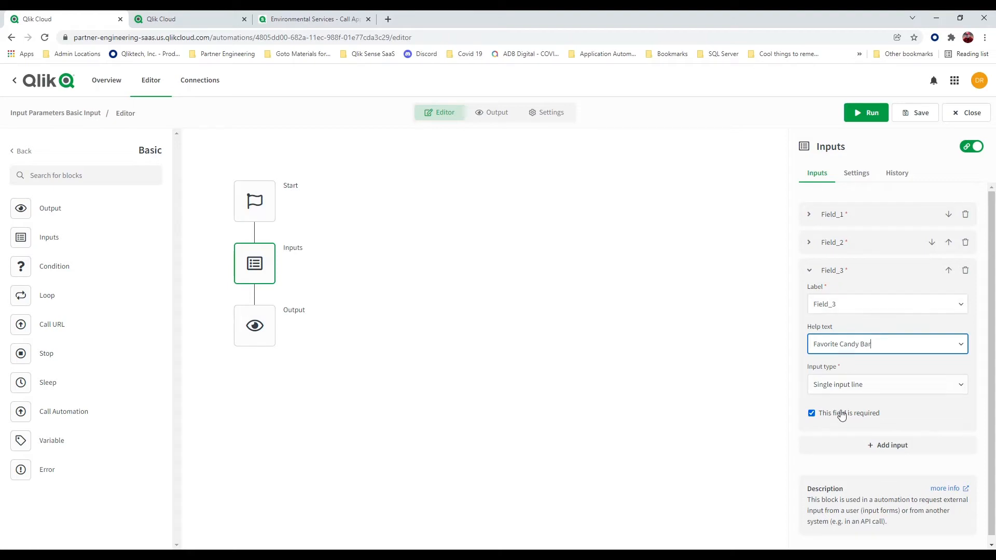
left_click(921, 116)
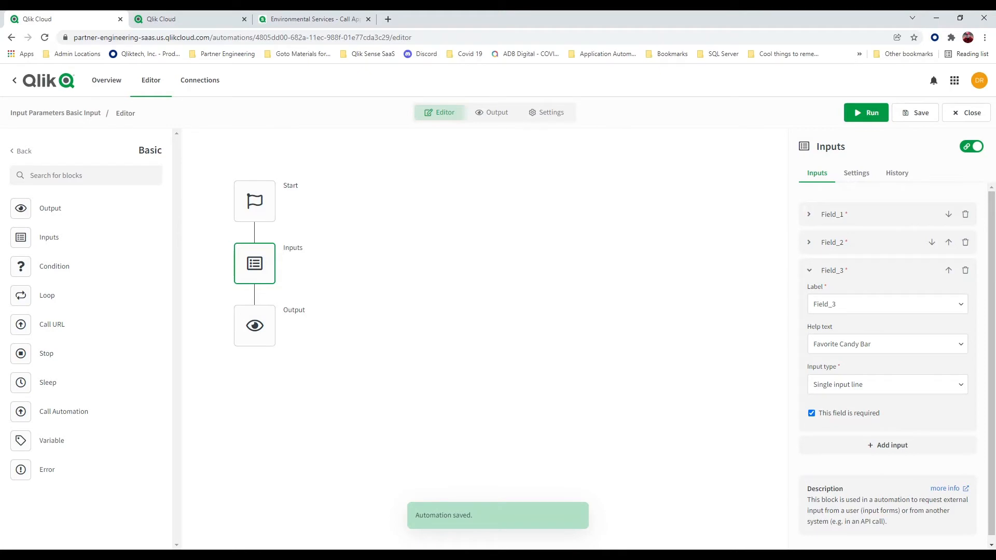
Step: Switch to Postman and send the GET request with only the Field_1 and Field_2 parameters
key("alt+Tab")
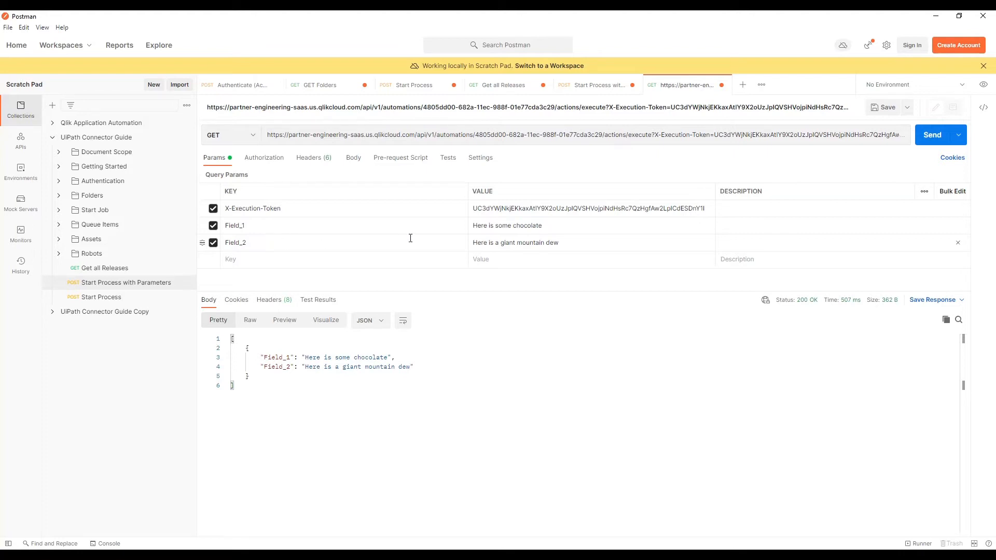
left_click(929, 136)
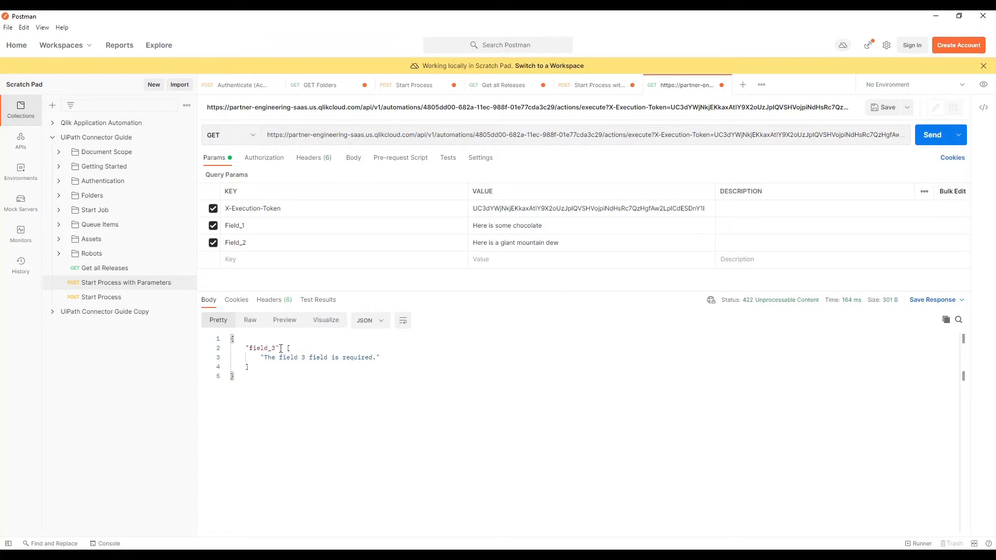
Step: Switch back to the Qlik automation, make Field_3 optional, and save
key("alt+Tab")
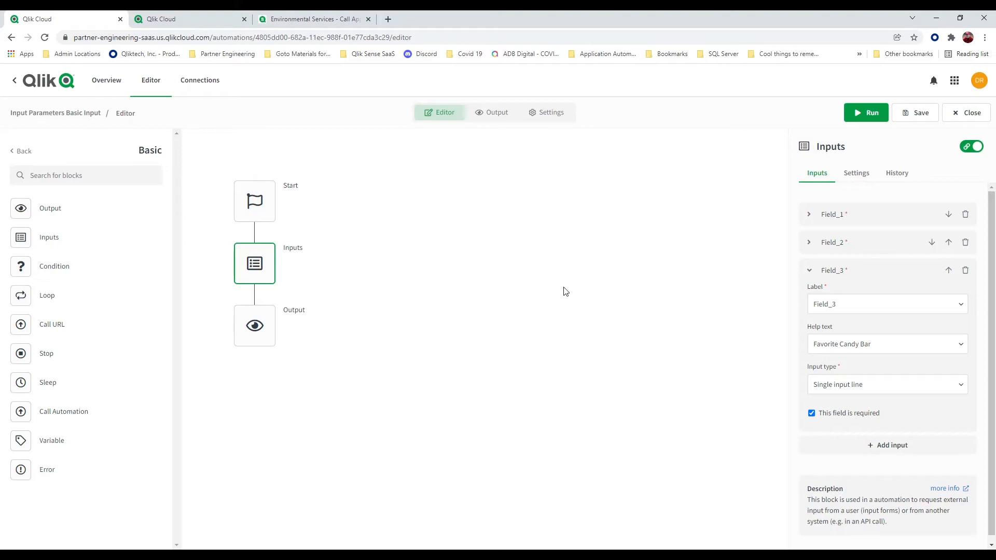
left_click(811, 413)
left_click(923, 118)
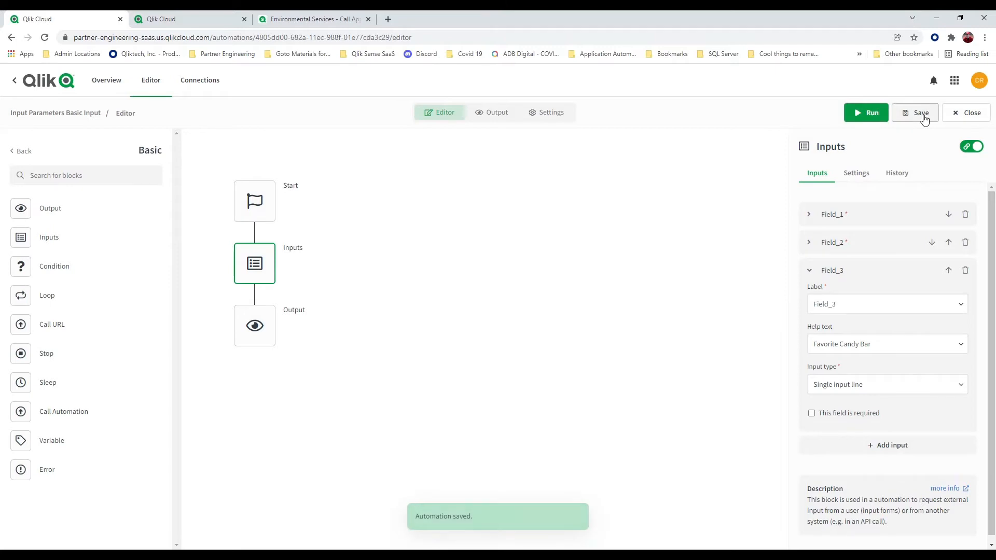
Step: Return to Postman and resend the same GET request without a Field_3 parameter
left_click(179, 555)
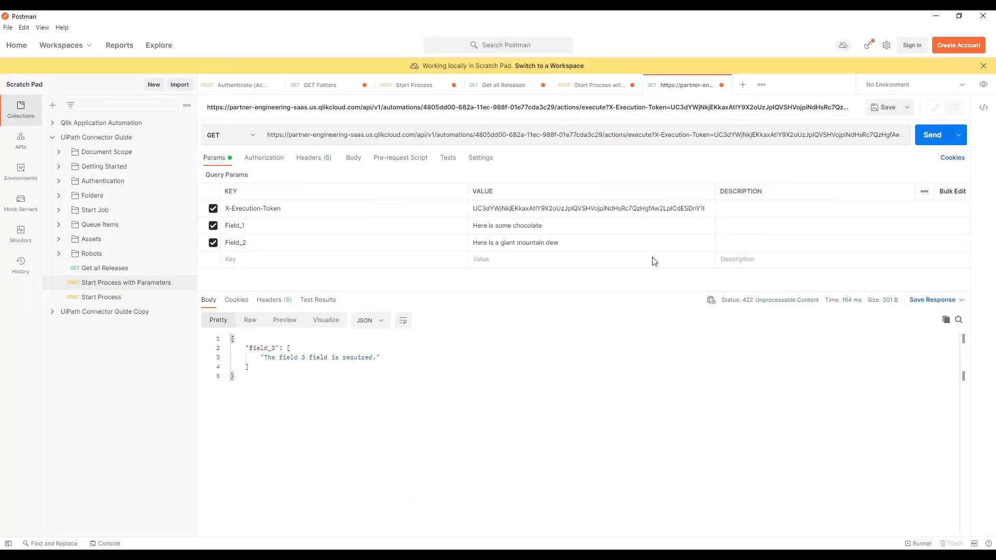
left_click(930, 136)
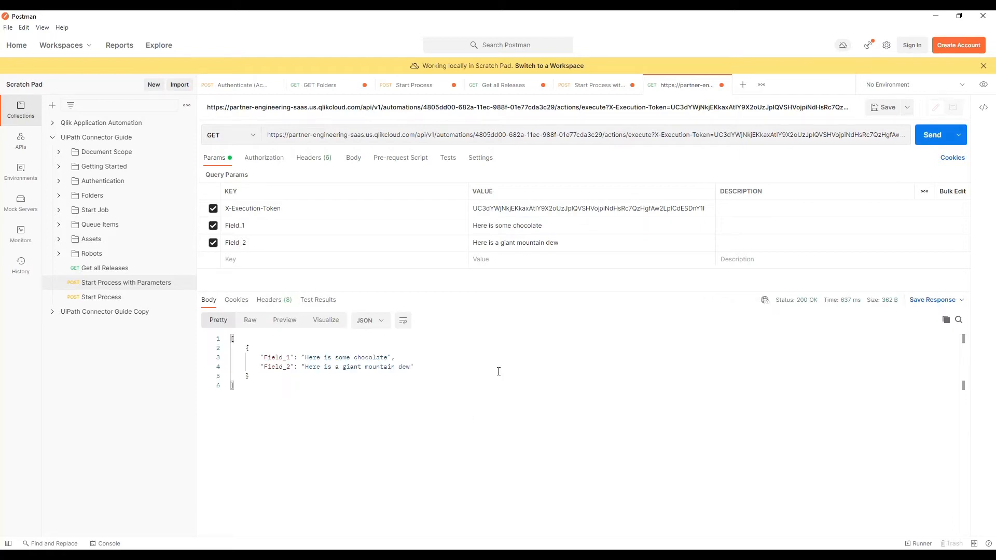
Step: Switch to the Environmental Services app in the browser and inspect the automation link in the table row for room 4W09
key("alt+Tab")
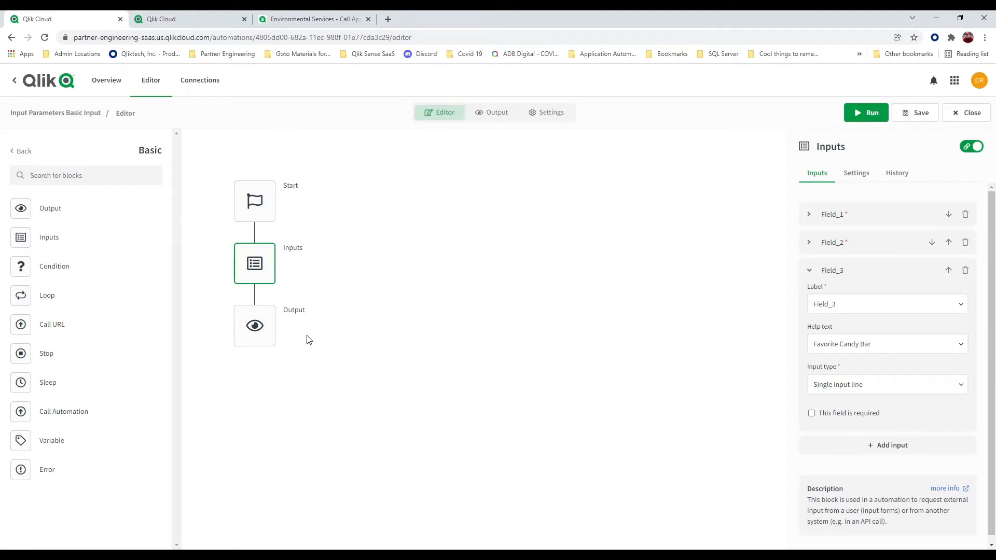
mouse_move(140, 555)
left_click(327, 20)
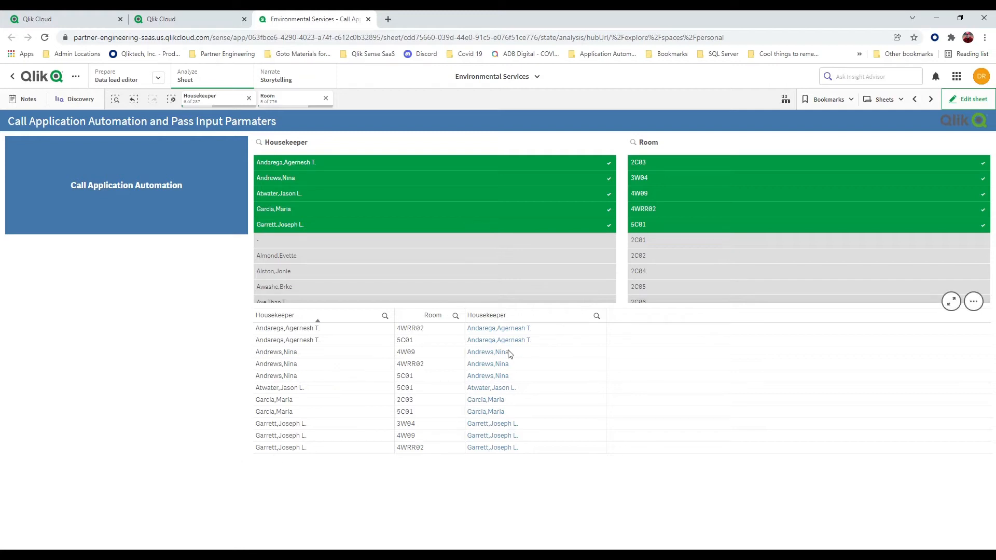
mouse_move(503, 360)
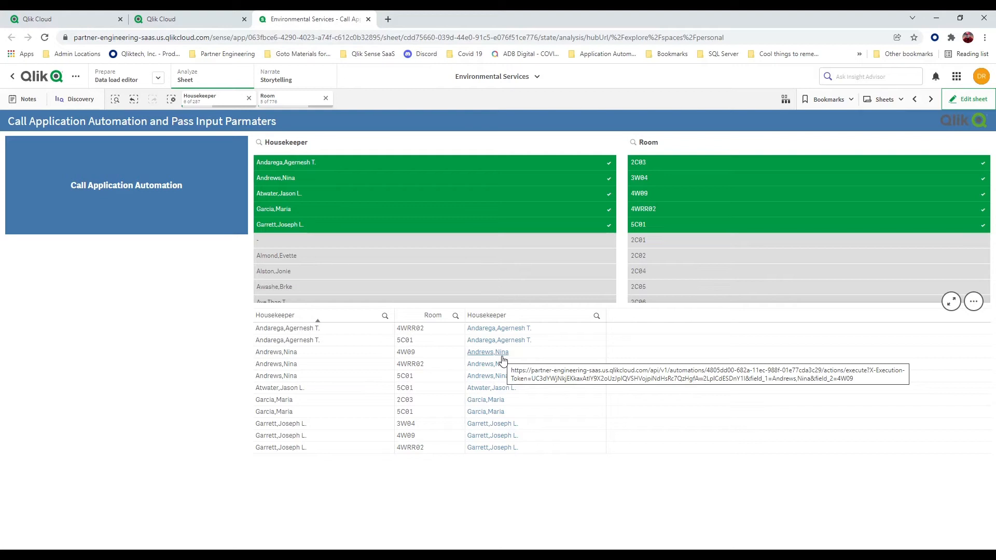
Step: Put the Environmental Services sheet into edit mode and examine the webhook URL examples in the automation's Start block
left_click(968, 106)
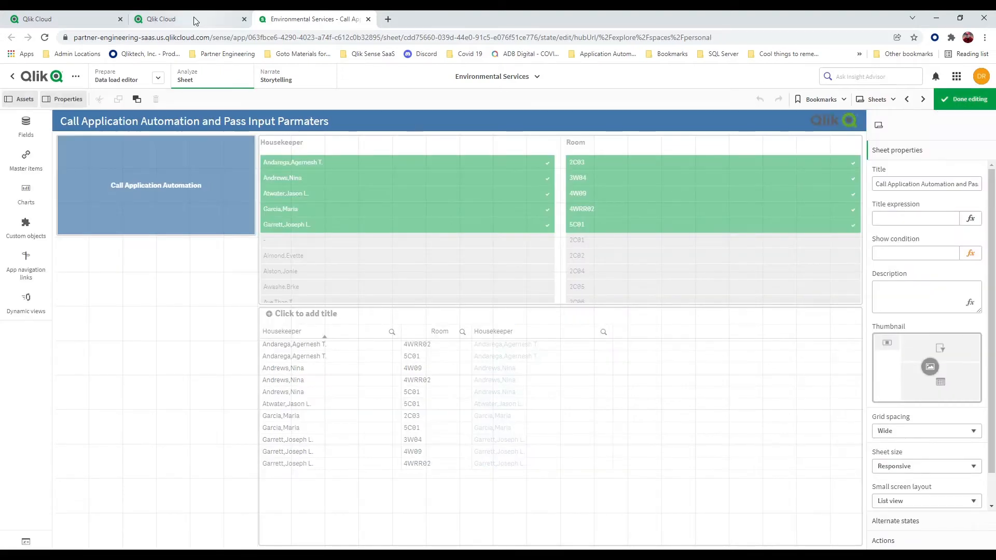
left_click(197, 20)
left_click(54, 19)
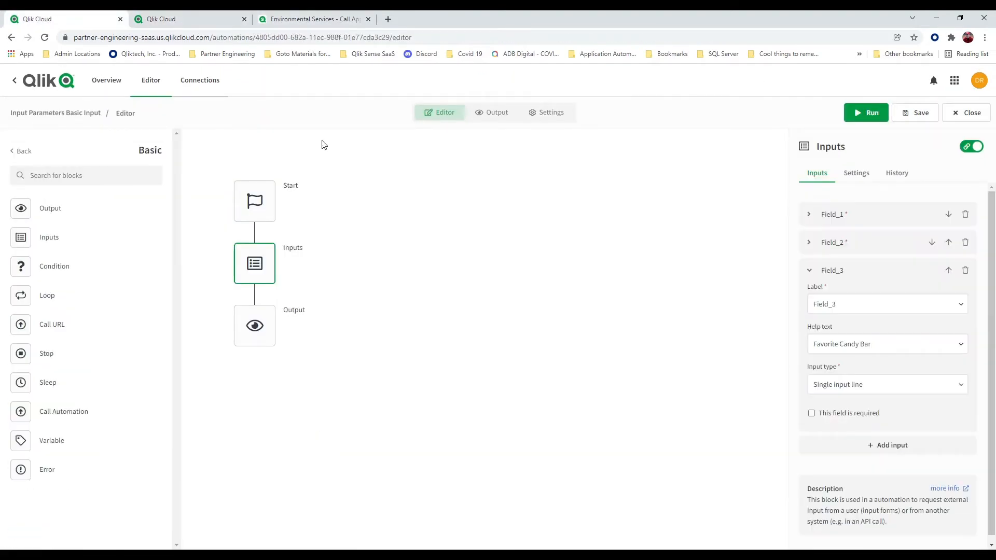
left_click(260, 204)
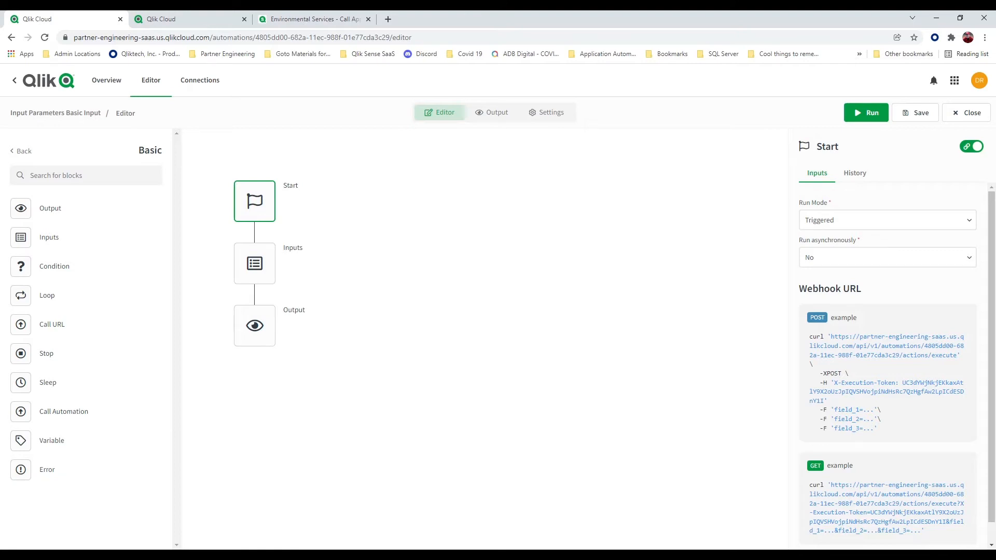
Step: Return to the sheet and open the Link URL expression of the table's last Housekeeper column
left_click(325, 20)
left_click(641, 415)
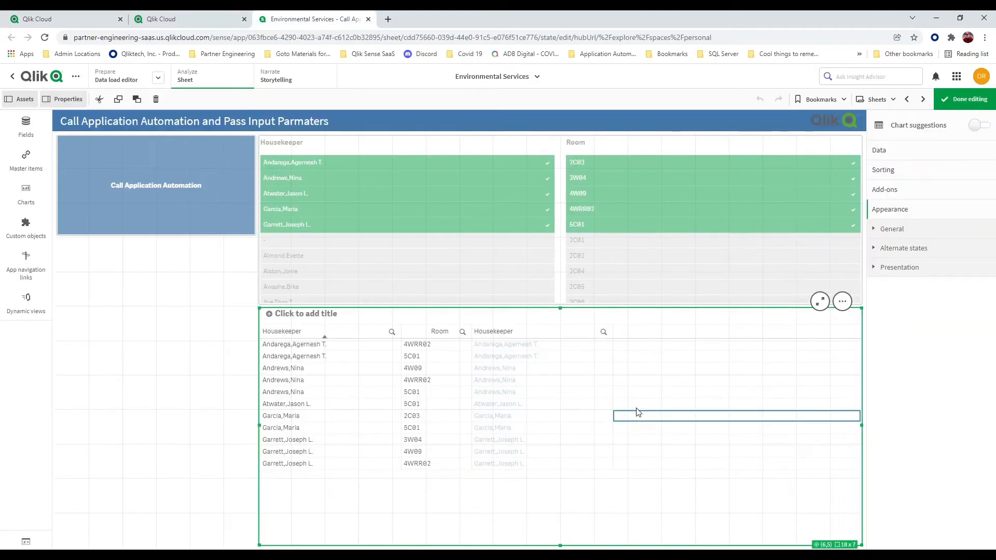
left_click(937, 151)
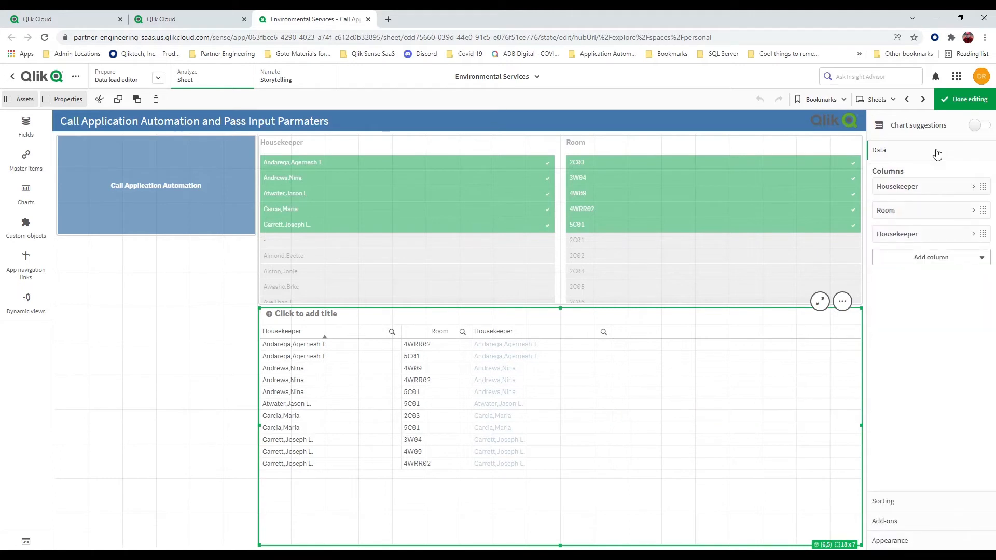
left_click(944, 243)
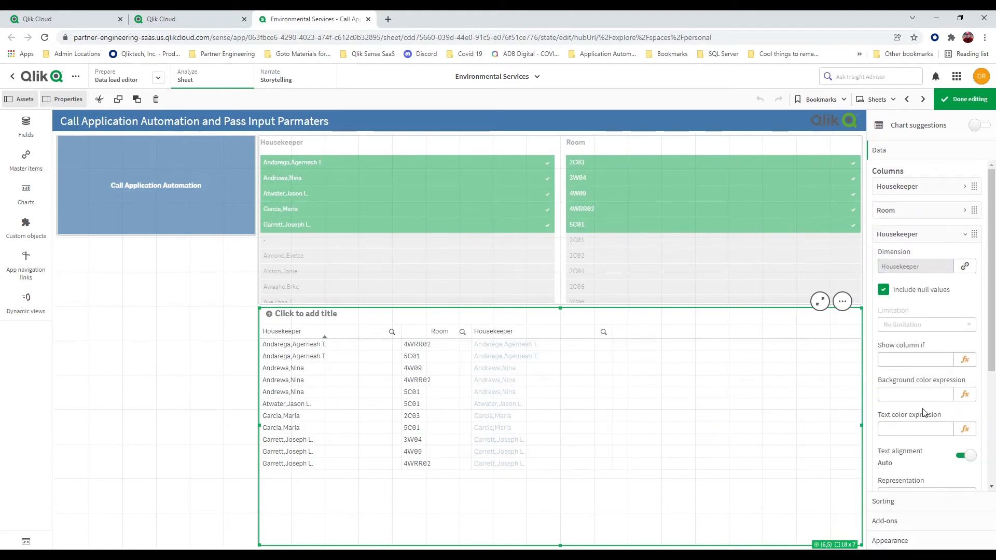
scroll(923, 412, "down", 2)
scroll(923, 413, "down", 3)
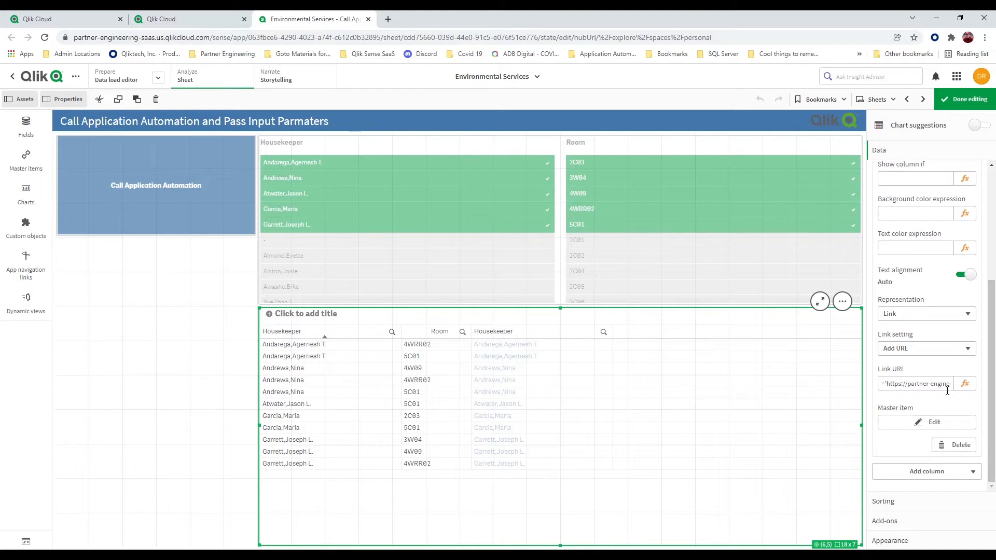
left_click(965, 384)
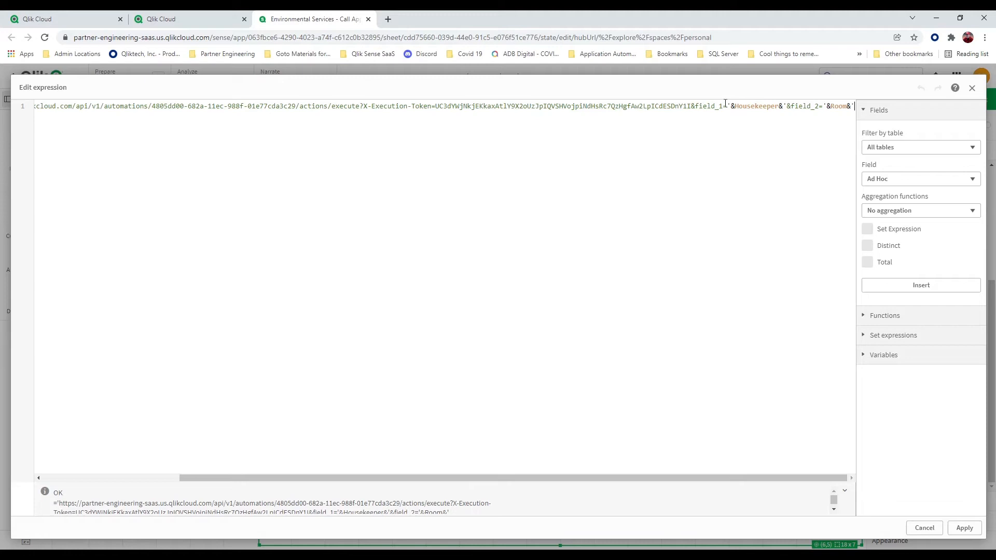
Step: Review how the expression passes Housekeeper to the field_1 parameter, apply it, and finish editing the sheet
left_click_drag(723, 106, 699, 106)
left_click(759, 106)
left_click(964, 528)
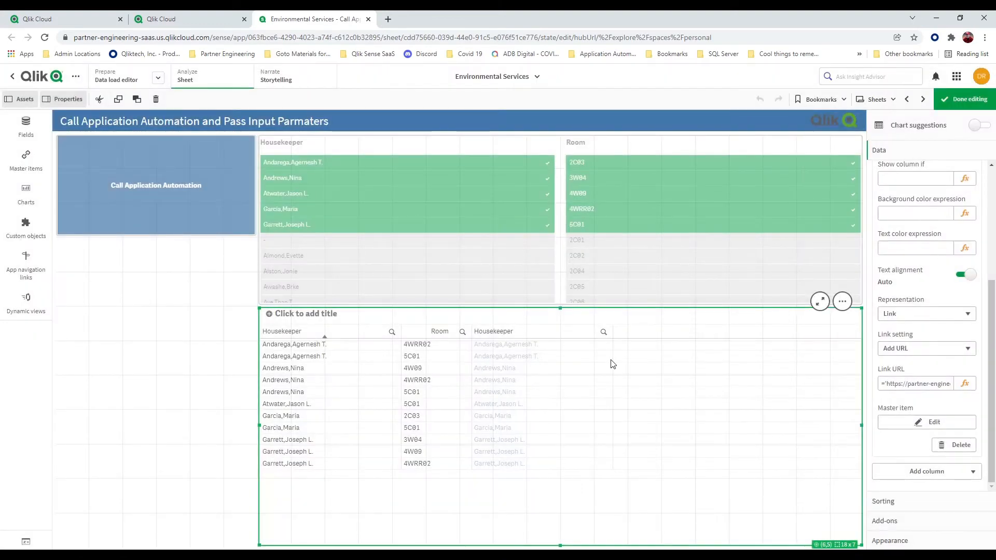
left_click(965, 99)
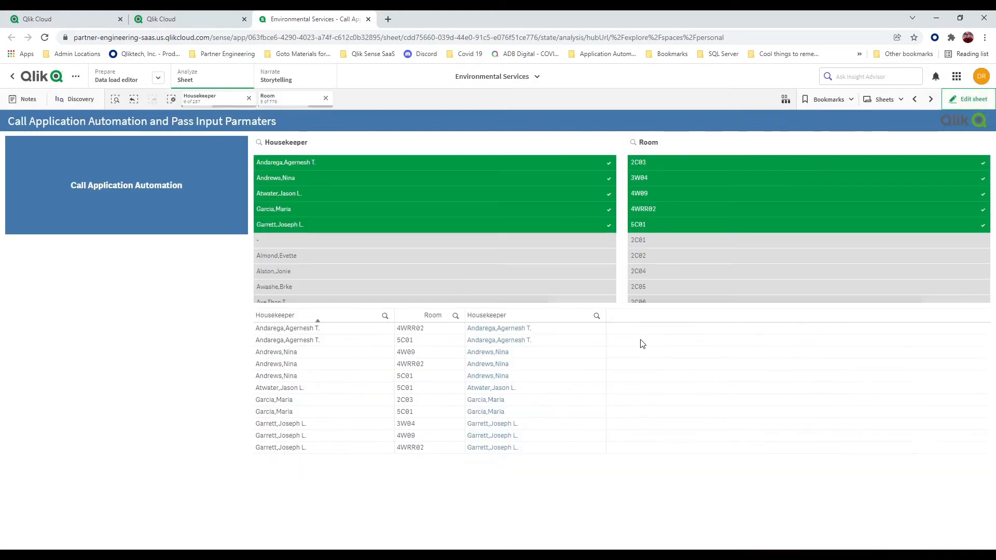
Step: Run the automation from the table link for room 4WRR02 and check the run's output in the automation overview
left_click(497, 365)
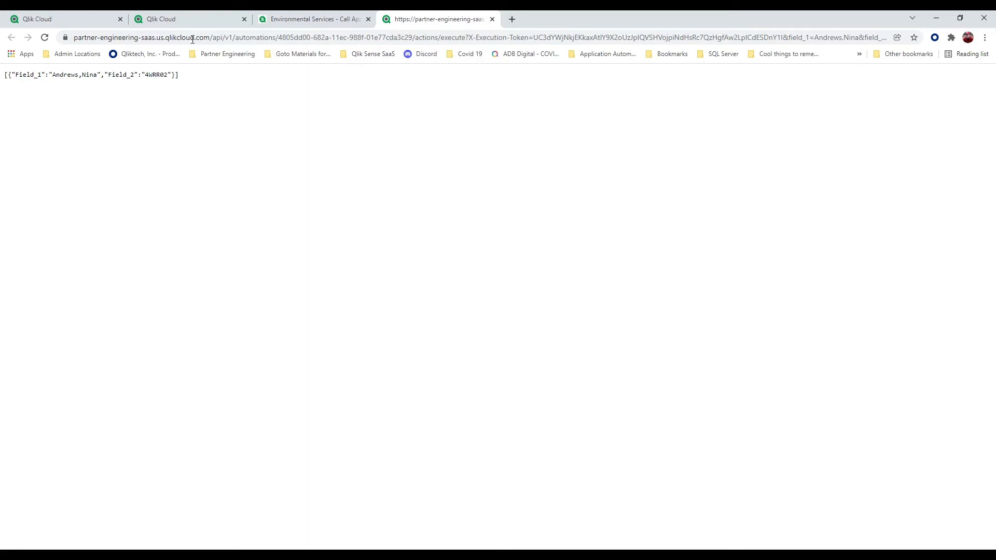
left_click(86, 16)
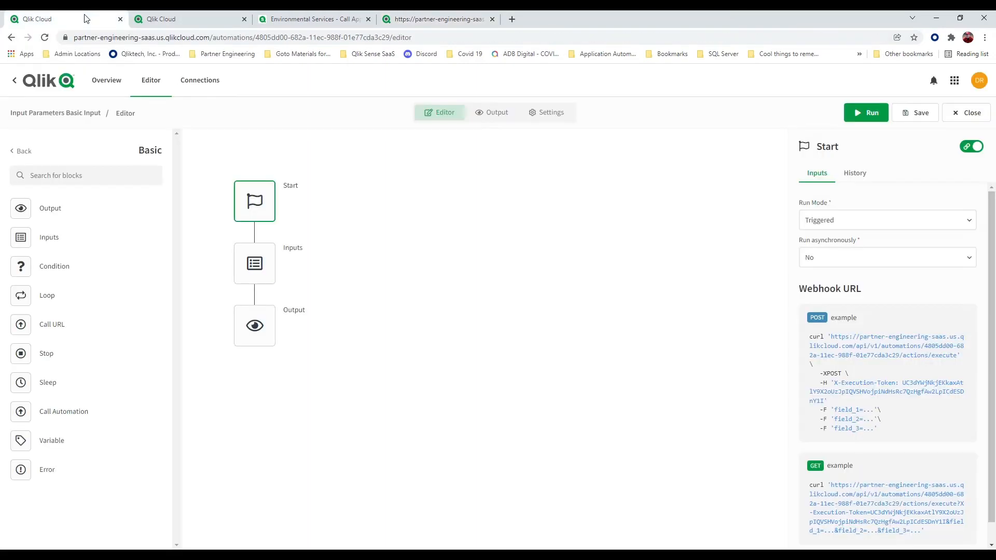
left_click(957, 113)
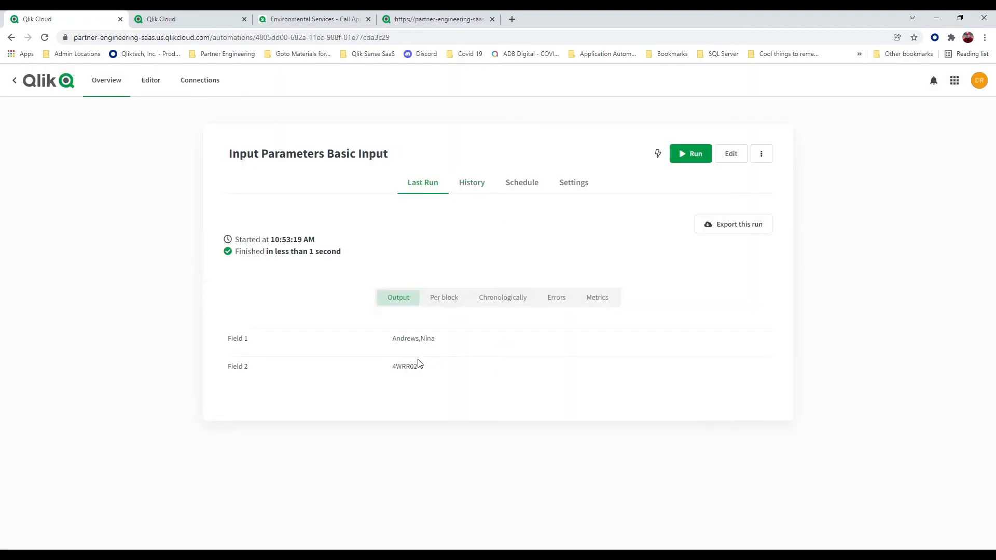
Step: Run the automation from the table link for room 3W04 and review the run's output and the automation's blocks
left_click(340, 22)
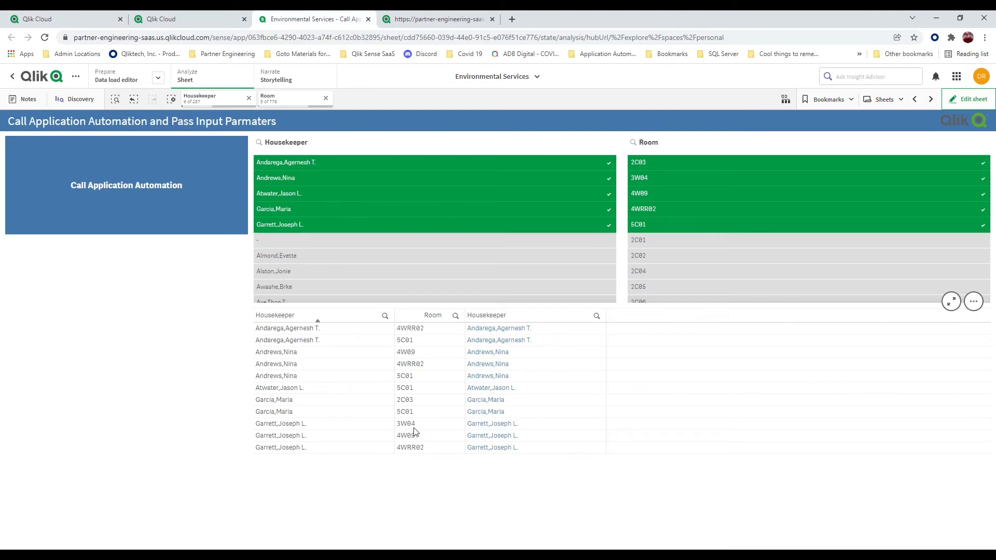
left_click(482, 425)
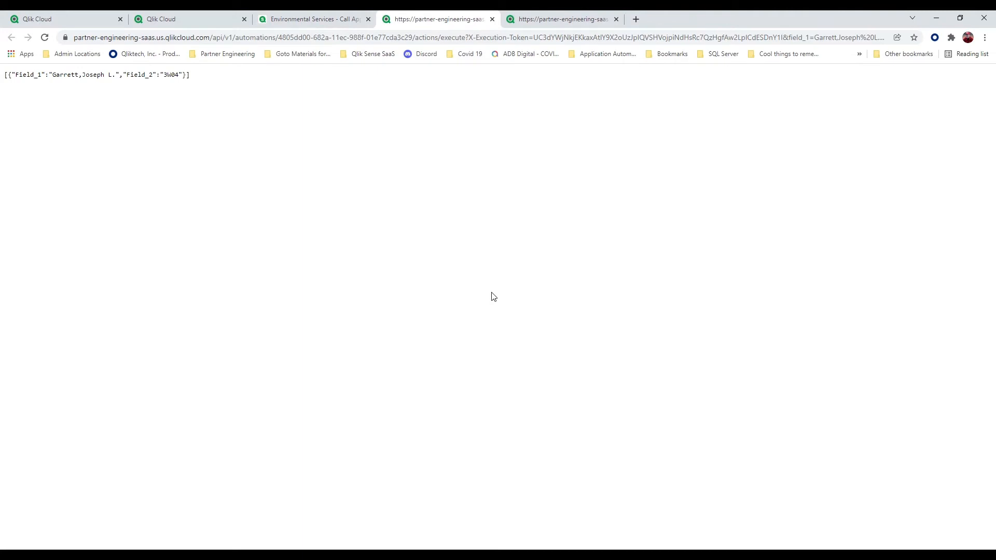
left_click(78, 22)
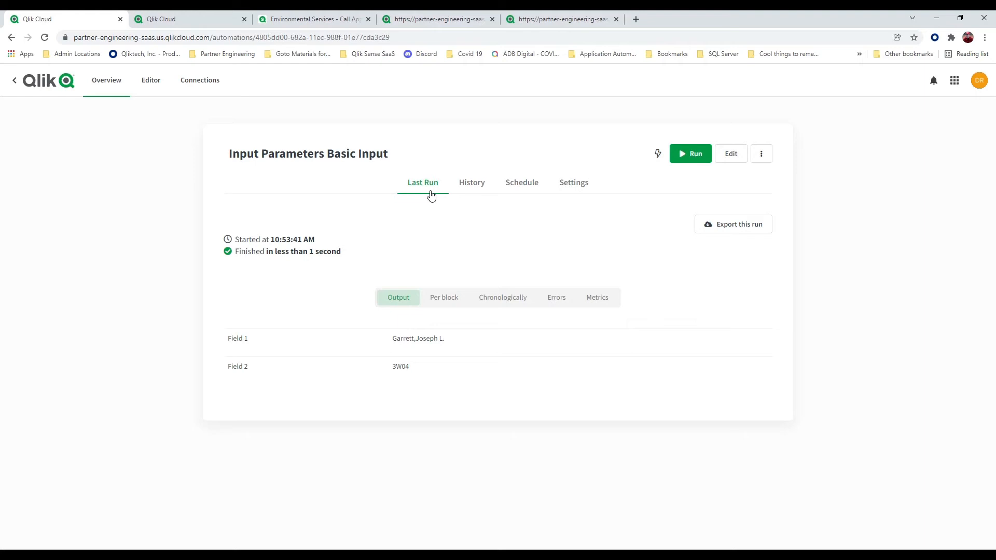
left_click(731, 157)
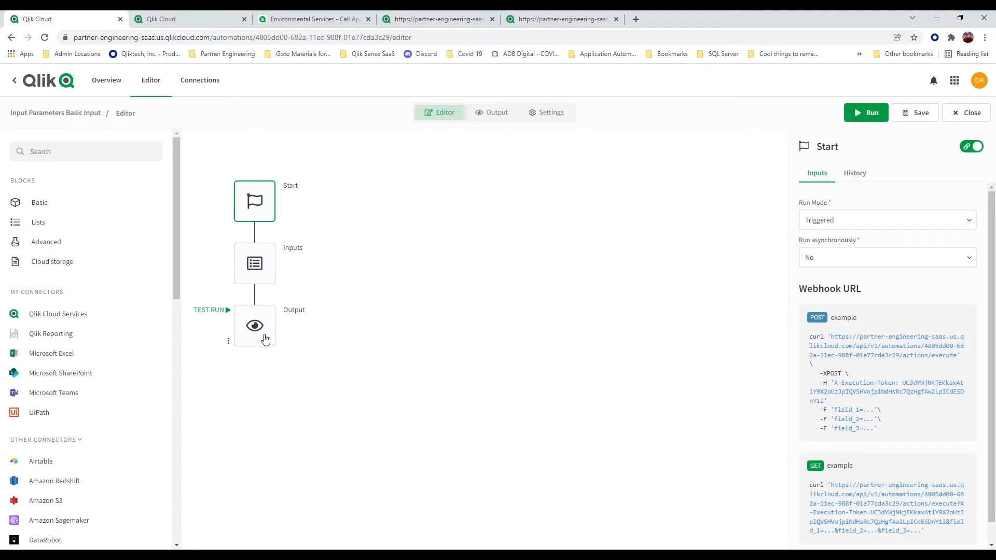
Step: Return to the Environmental Services sheet in edit mode and open the Execute automation action of the Call Application Automation button
left_click(343, 20)
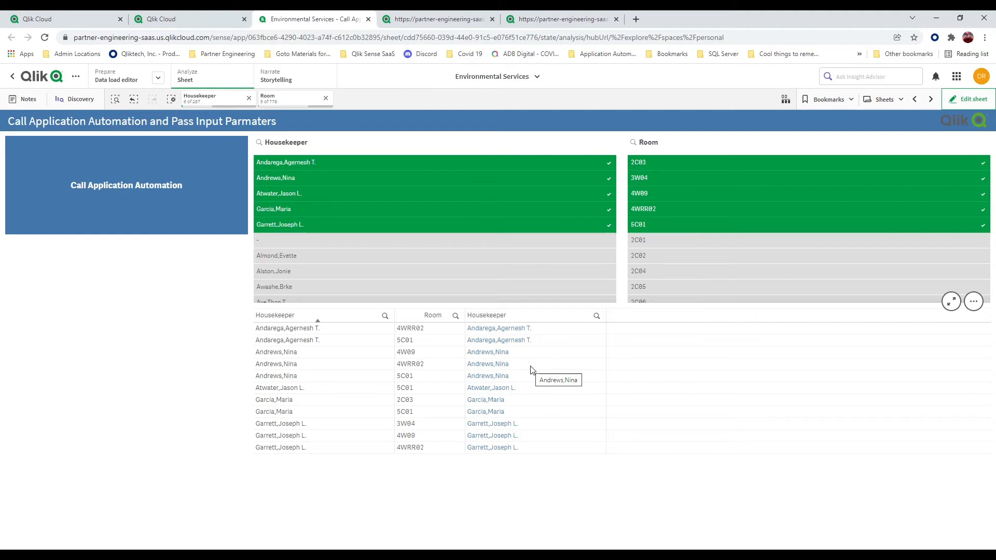
left_click(958, 106)
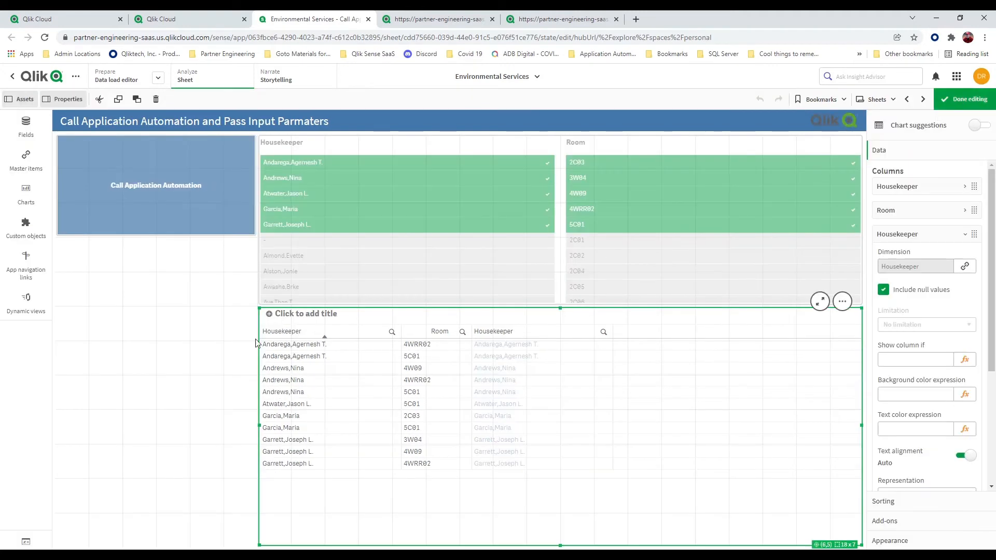
left_click(222, 231)
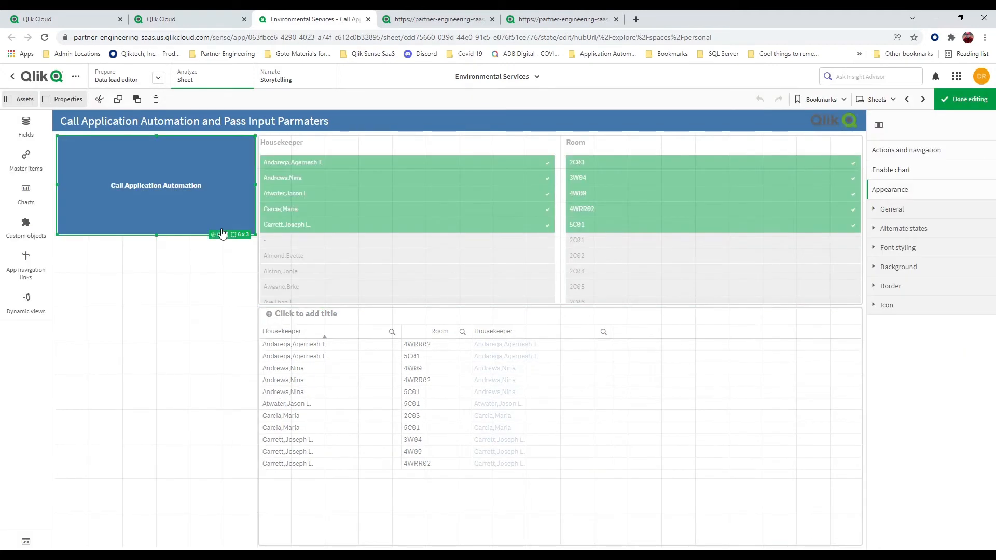
left_click(942, 155)
left_click(959, 180)
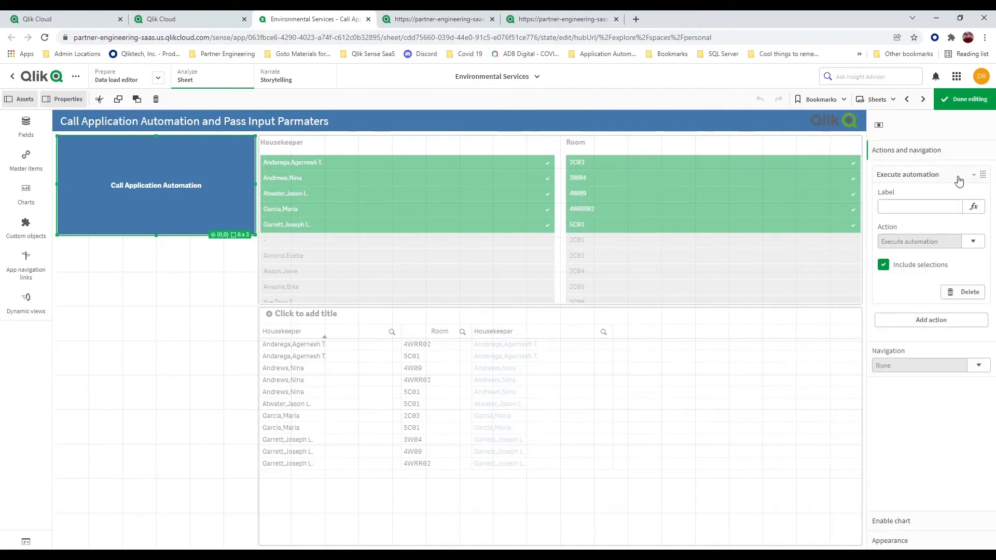
Step: Look through the actions available for the button as far as Execute automation, leaving the list without a new choice
left_click(973, 241)
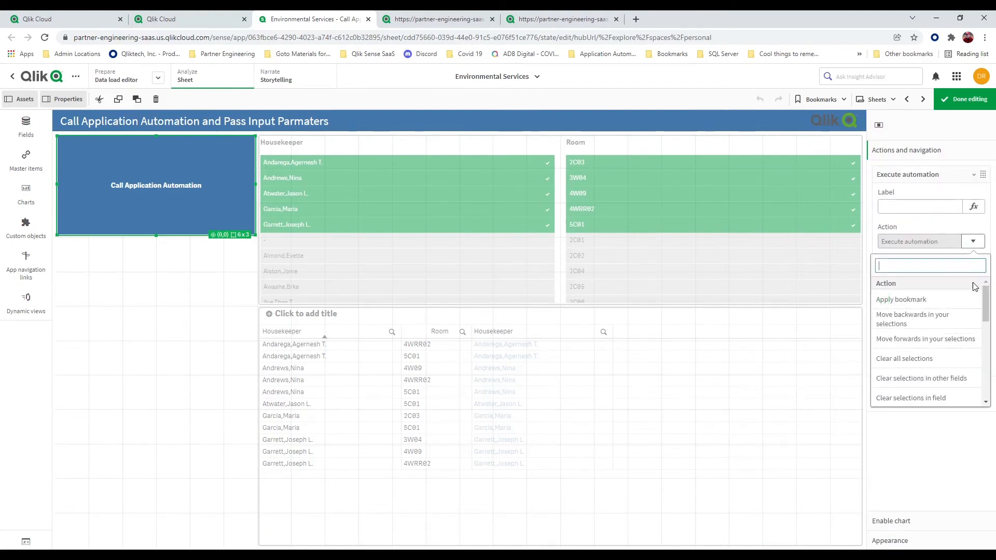
scroll(954, 343, "down", 3)
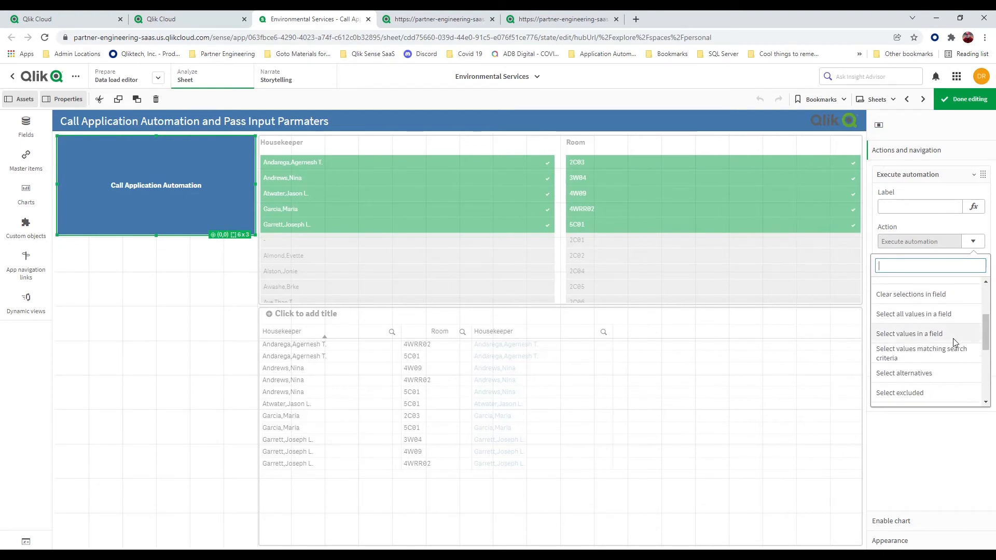
scroll(954, 342, "down", 5)
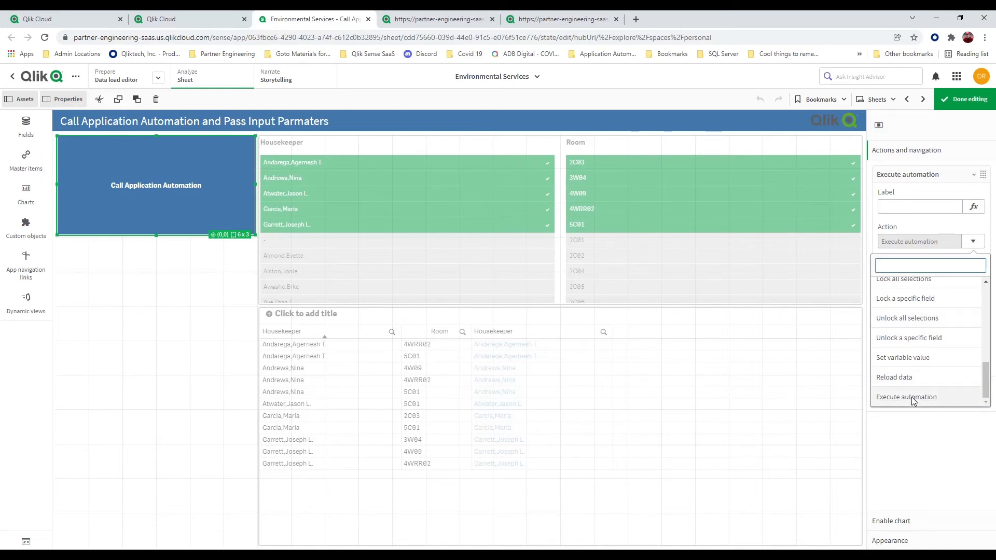
left_click(945, 228)
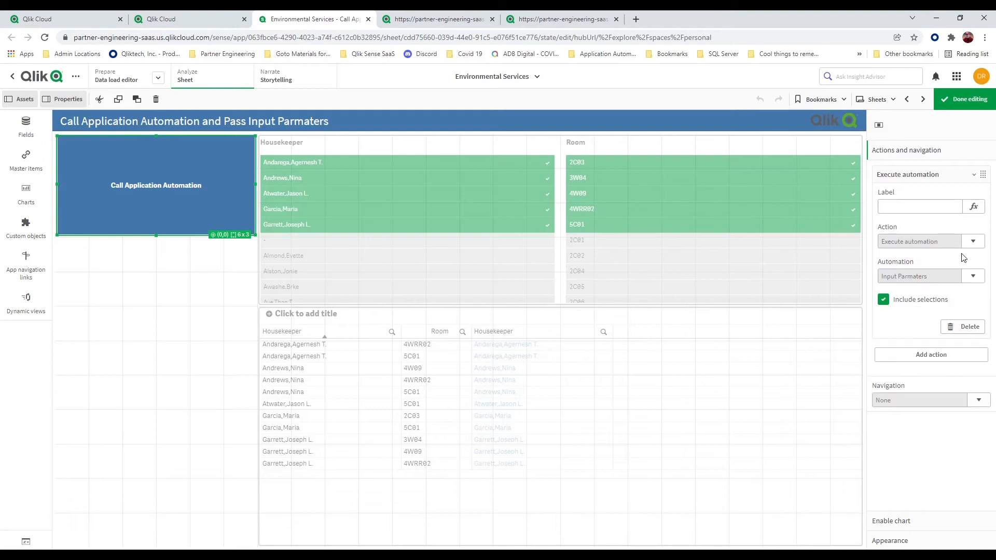
Step: Browse the available automations and select Input Parmaters as the one the button executes
left_click(973, 277)
scroll(977, 346, "down", 5)
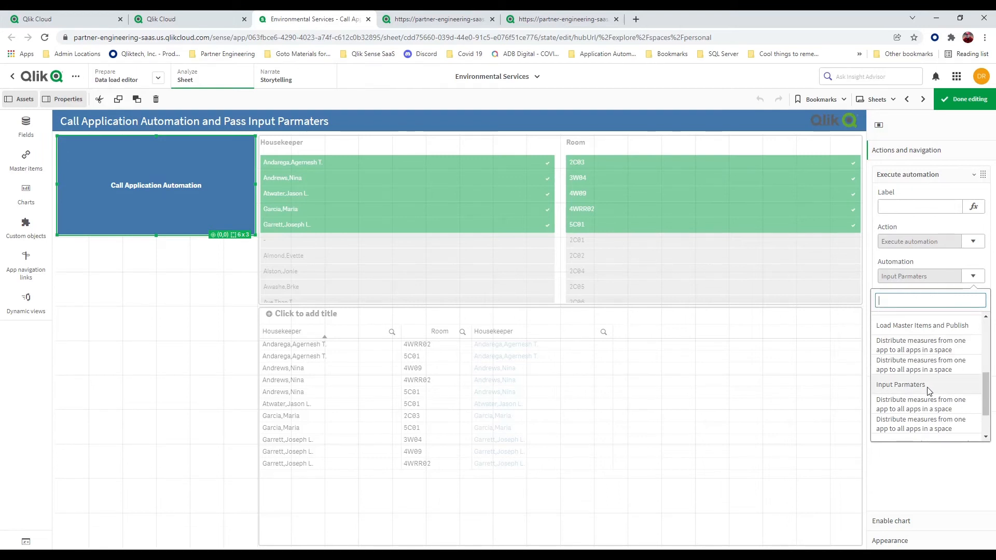
scroll(928, 391, "up", 2)
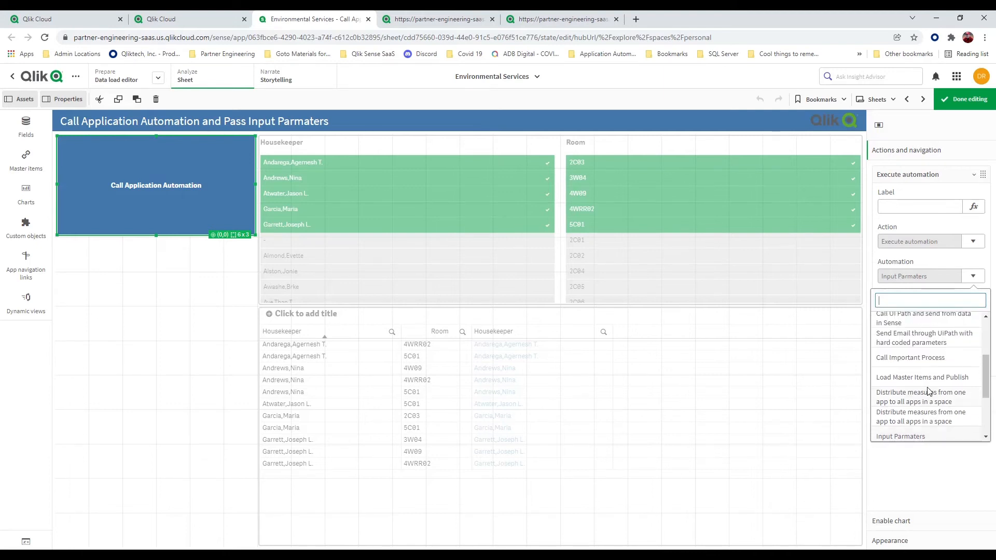
scroll(929, 390, "up", 2)
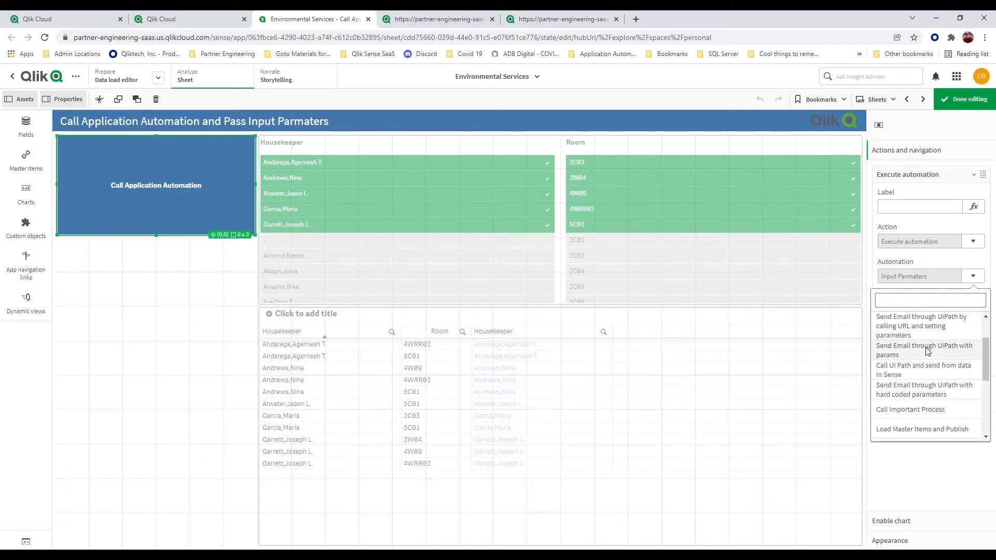
scroll(928, 352, "down", 4)
left_click(919, 386)
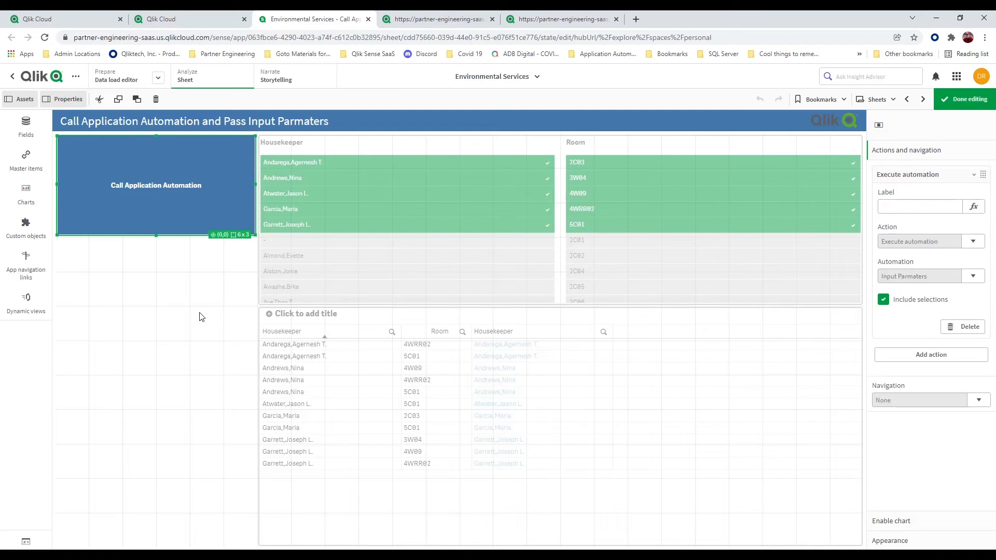
Step: Finish editing the sheet and view the app's list of bookmarks
left_click(979, 101)
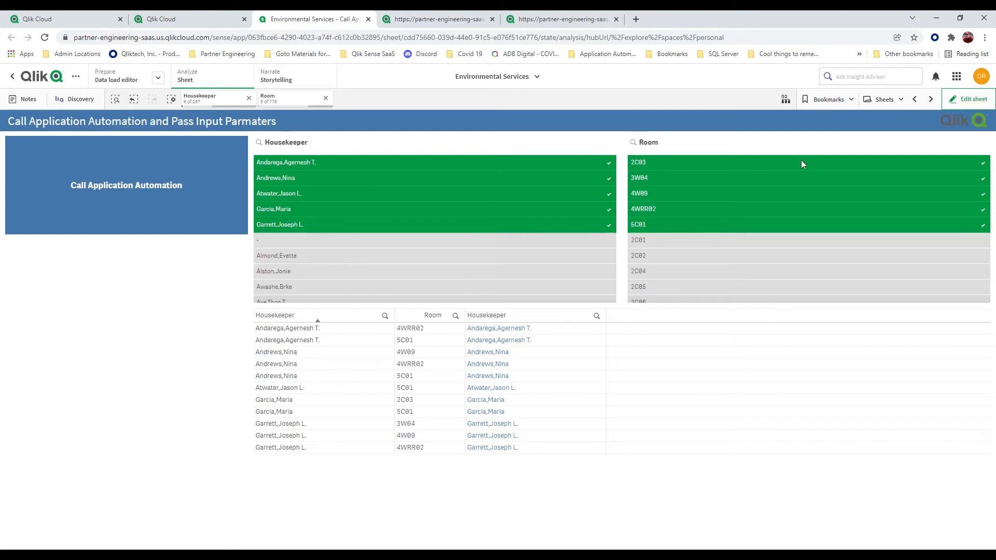
left_click(832, 111)
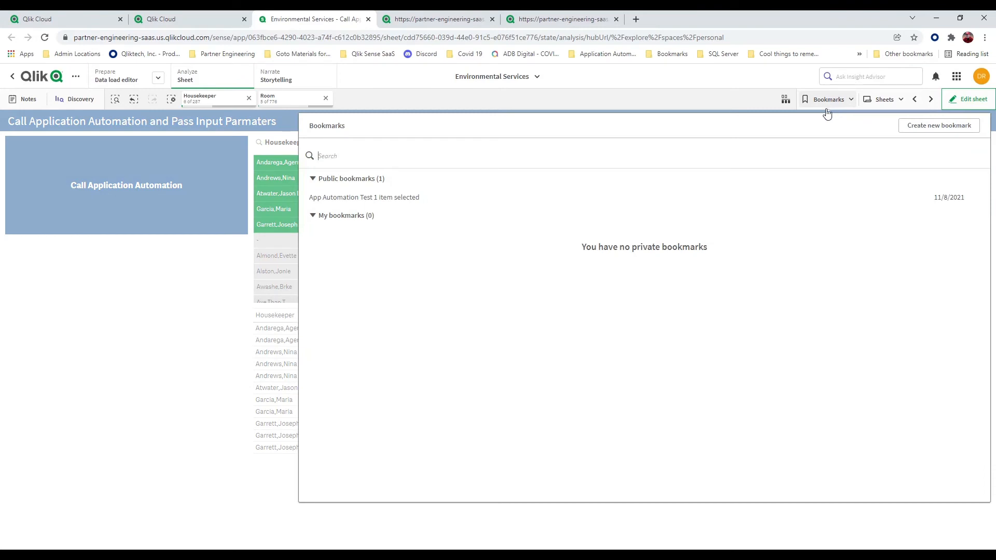
left_click(722, 100)
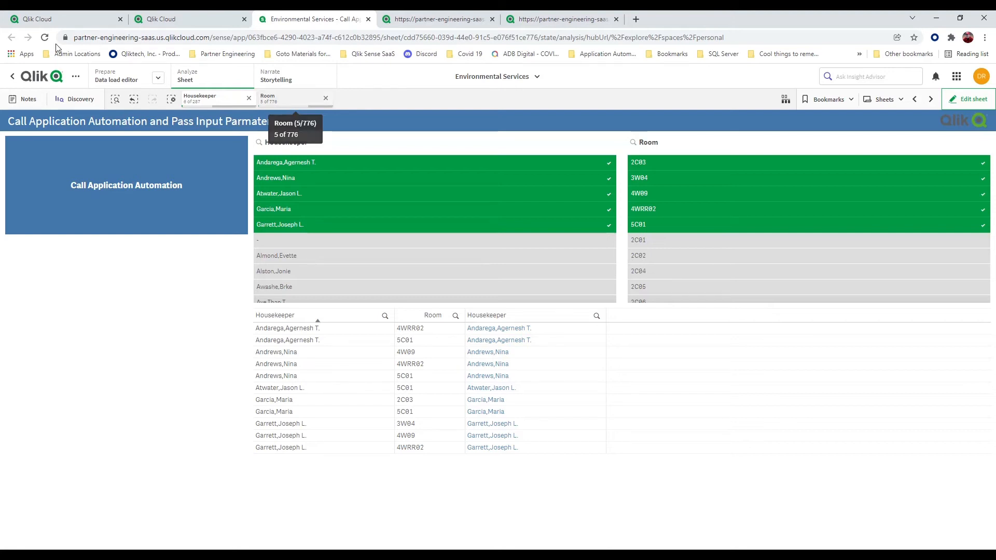
Step: Switch to the Input Parmaters automation and examine its Start, Output 3 and Inputs blocks, including the application and bookmark inputs
left_click(158, 19)
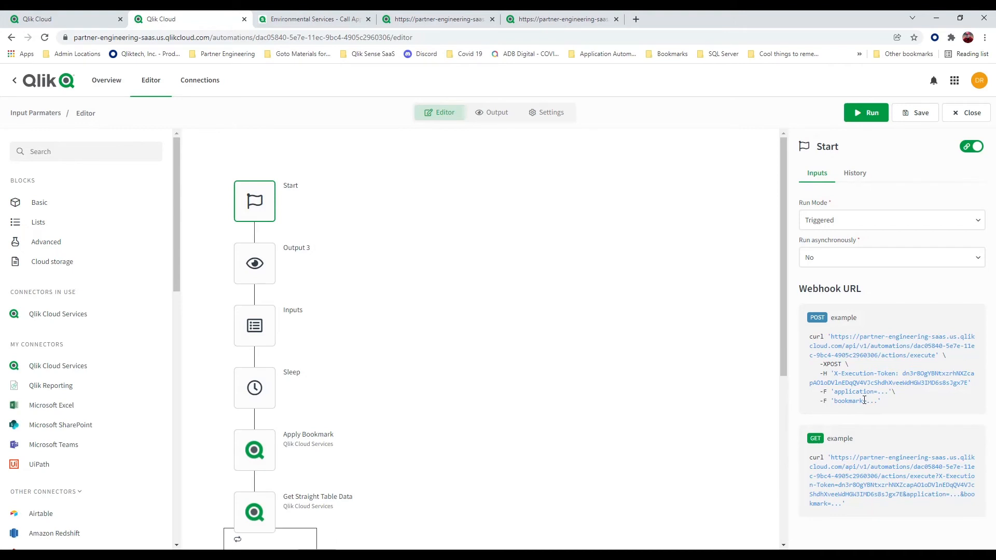
left_click(265, 273)
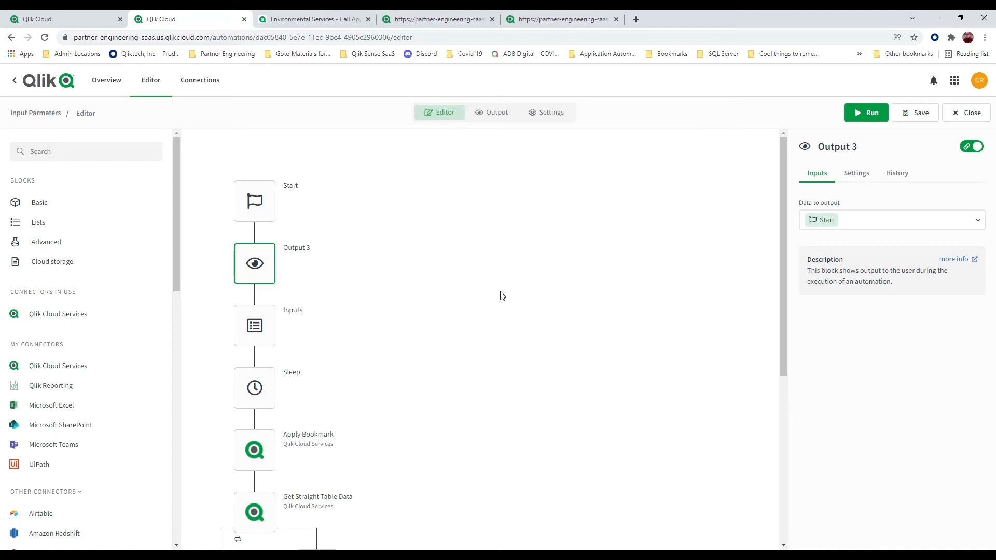
left_click(271, 330)
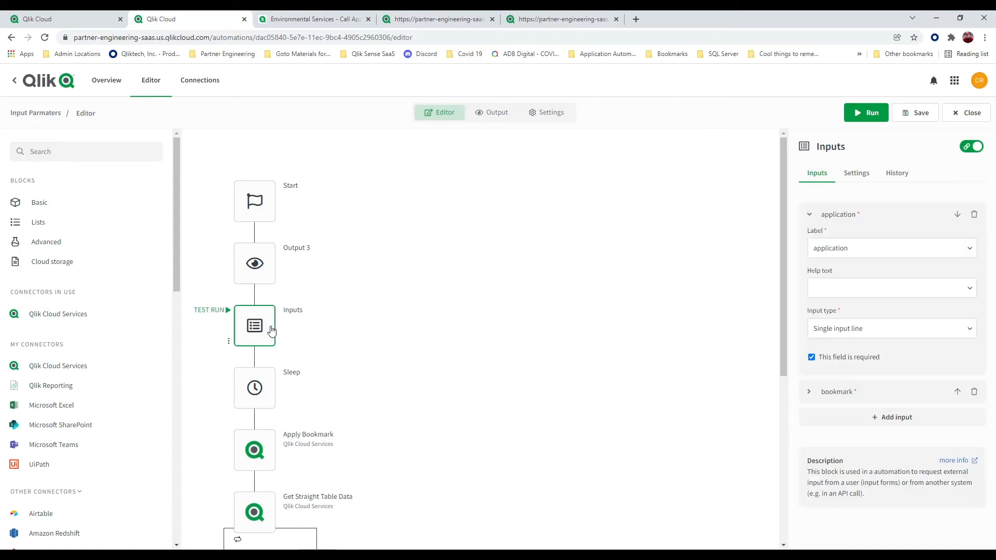
left_click(809, 215)
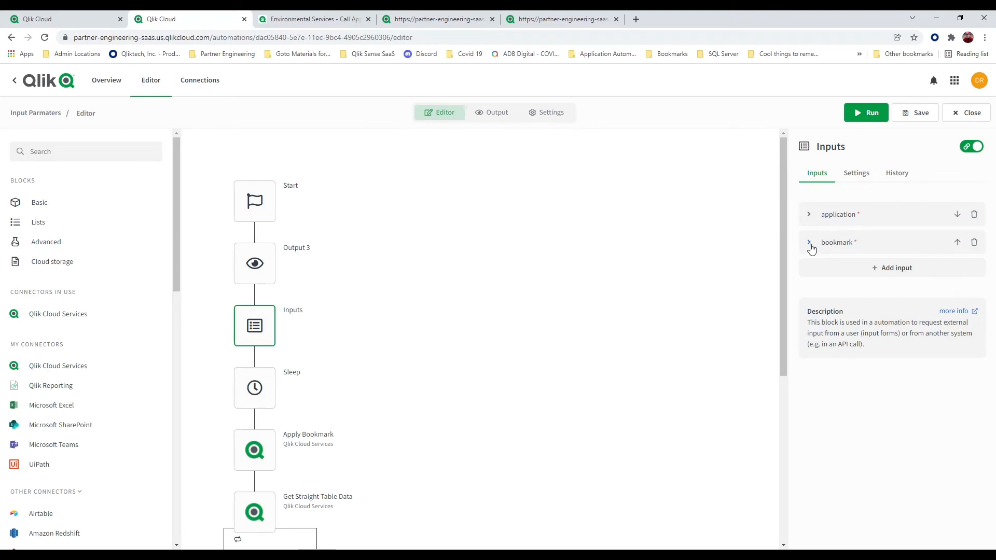
left_click(808, 242)
Step: Inspect the Sleep block's time setting and the Basic block library, and look back at the Environmental Services sheet
left_click(259, 397)
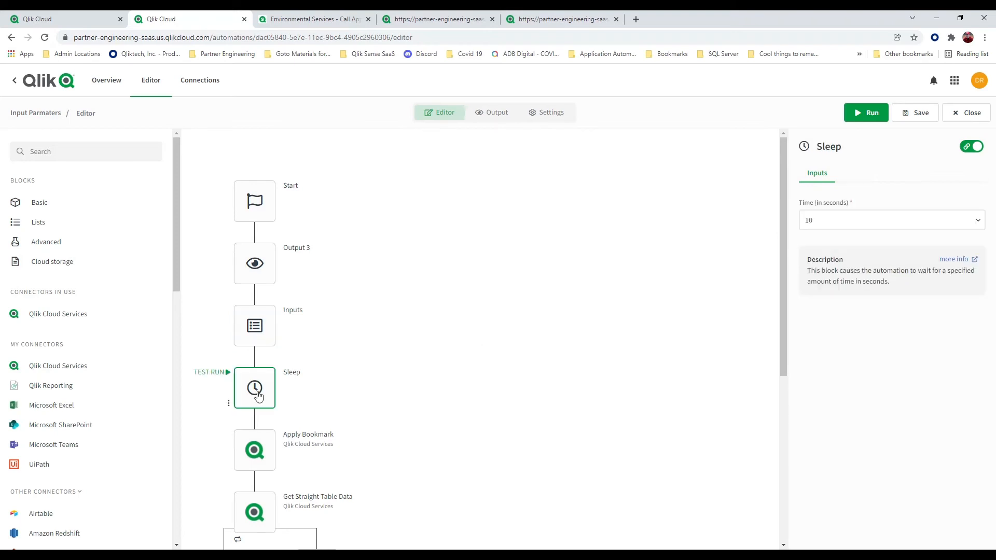
left_click(61, 205)
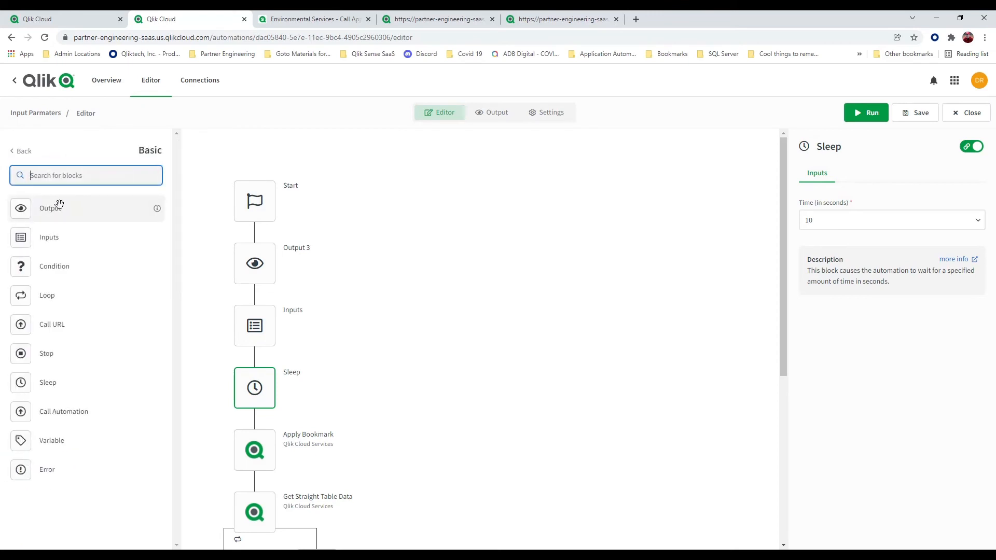
mouse_move(272, 395)
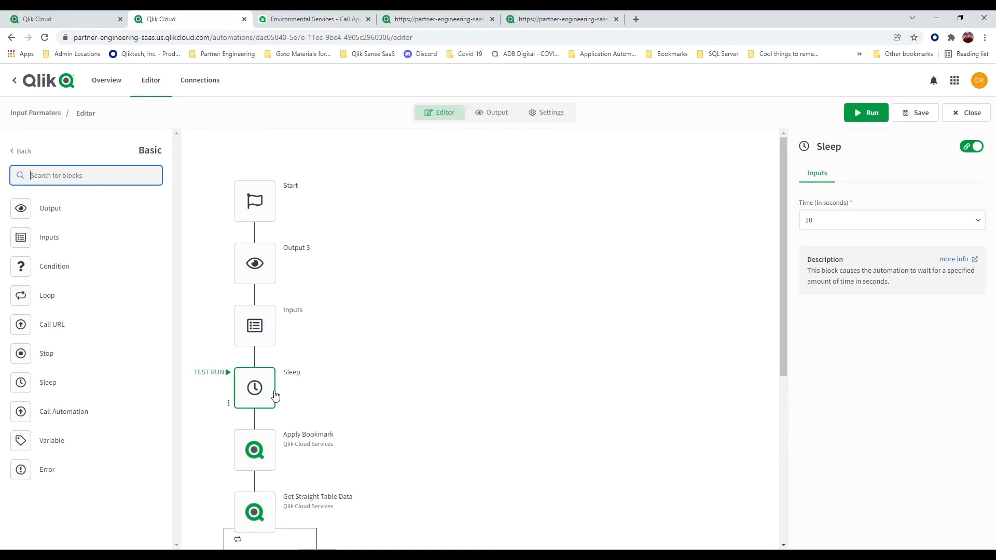
left_click(282, 20)
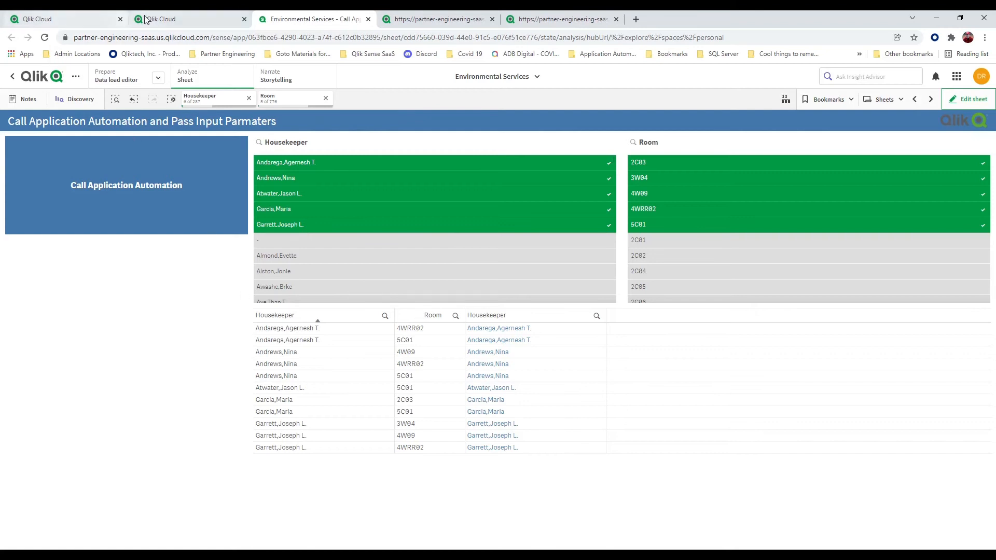
Step: Return to the Input Parmaters automation and browse the Qlik Cloud Services blocks for Apply Bookmark
left_click(178, 19)
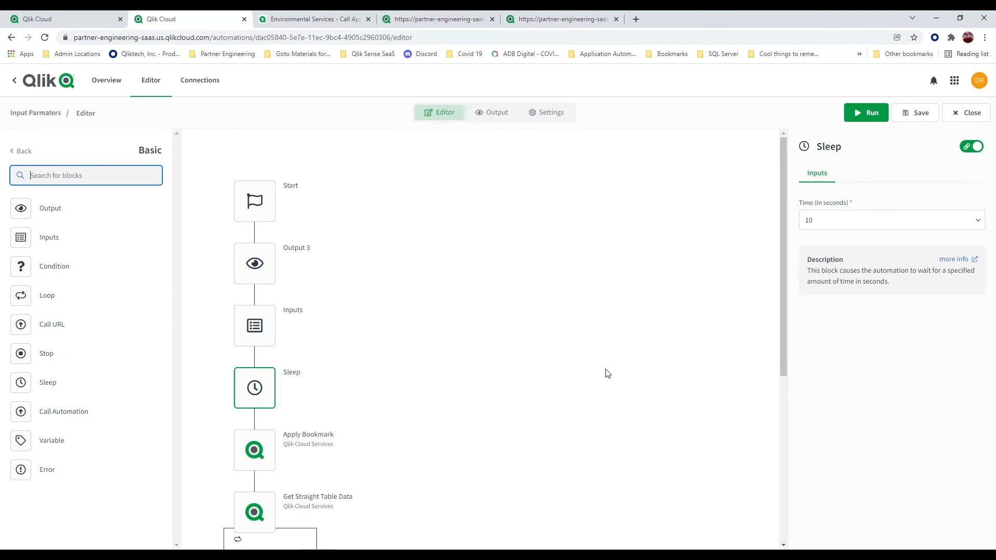
scroll(607, 373, "down", 2)
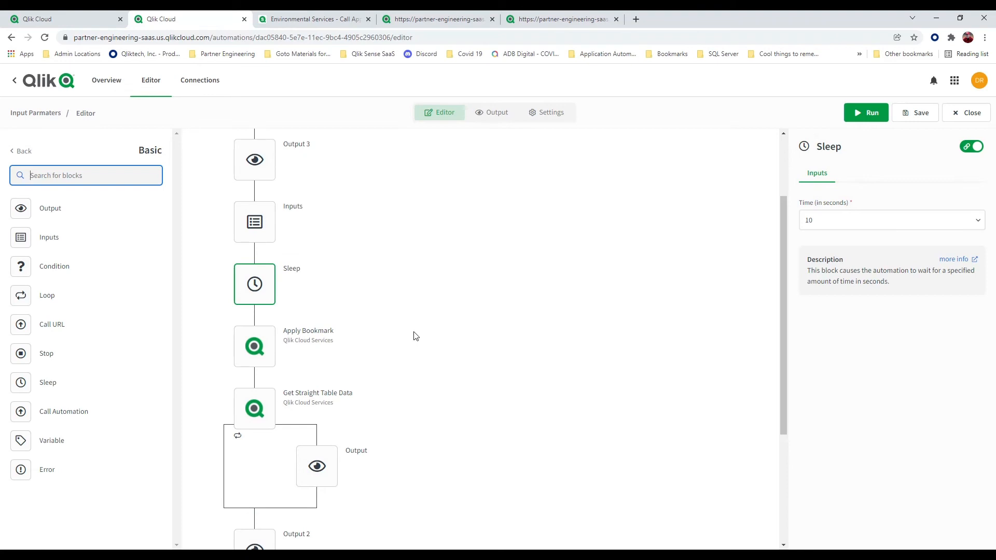
left_click(11, 153)
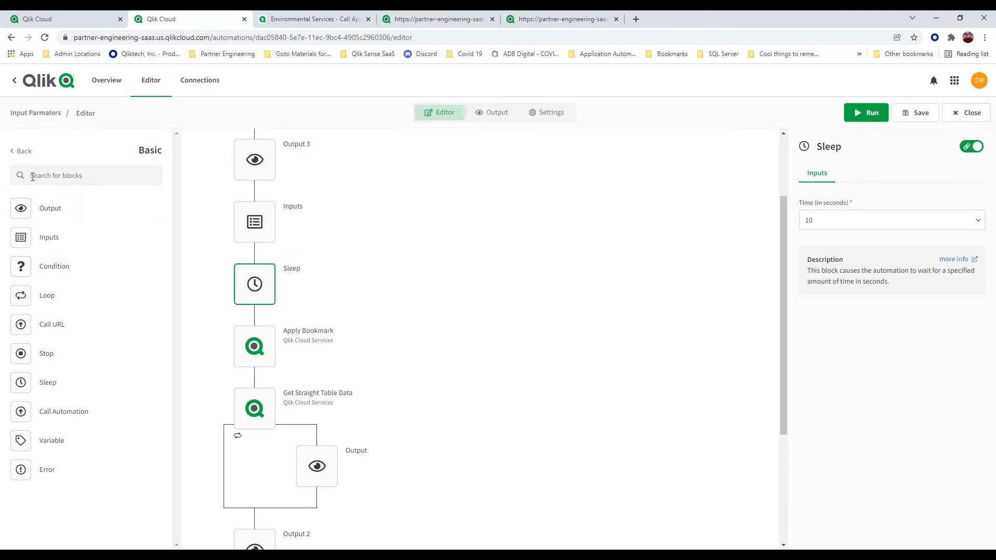
left_click(18, 151)
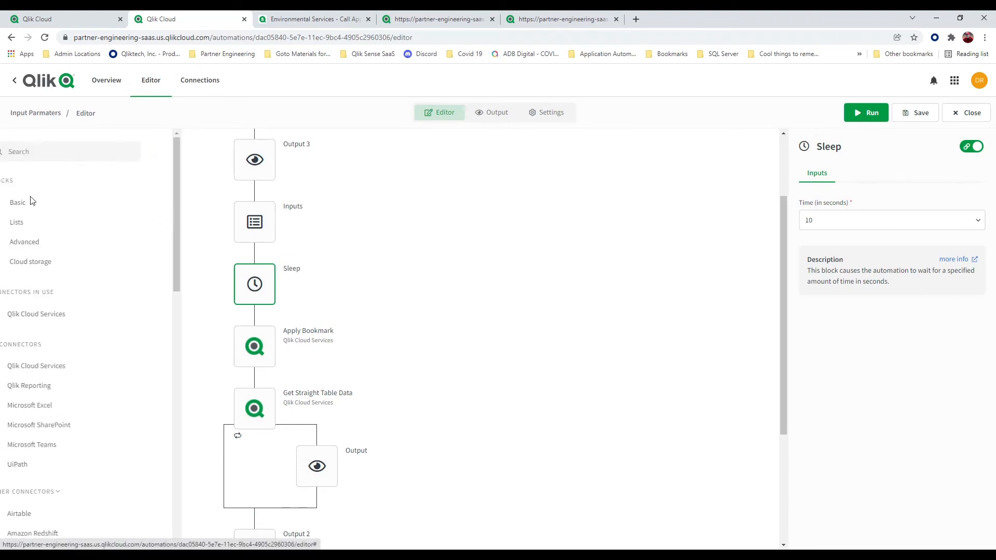
left_click(78, 320)
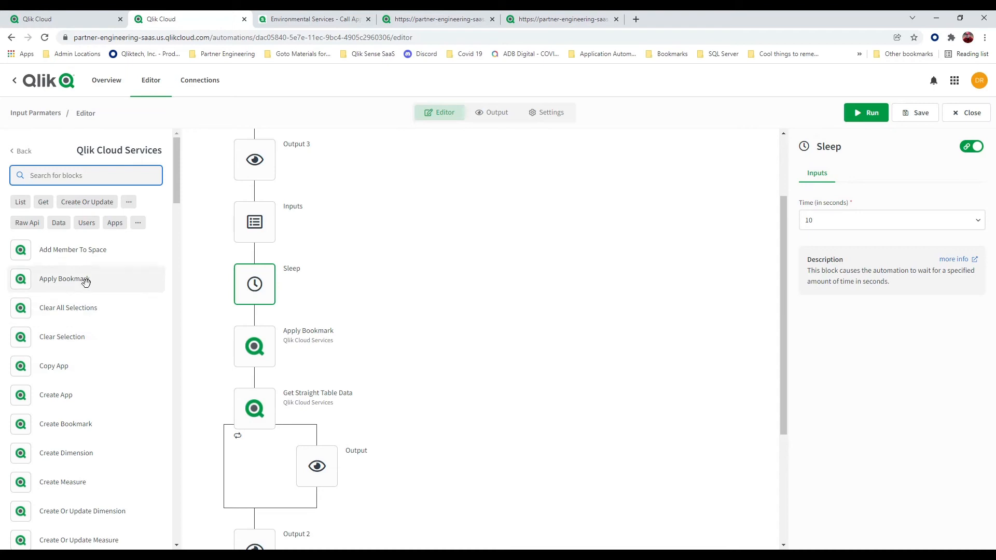
Step: Examine the inputs of the Apply Bookmark and Get Straight Table Data blocks, checking the referenced sheet in the Environmental Services app
left_click(251, 357)
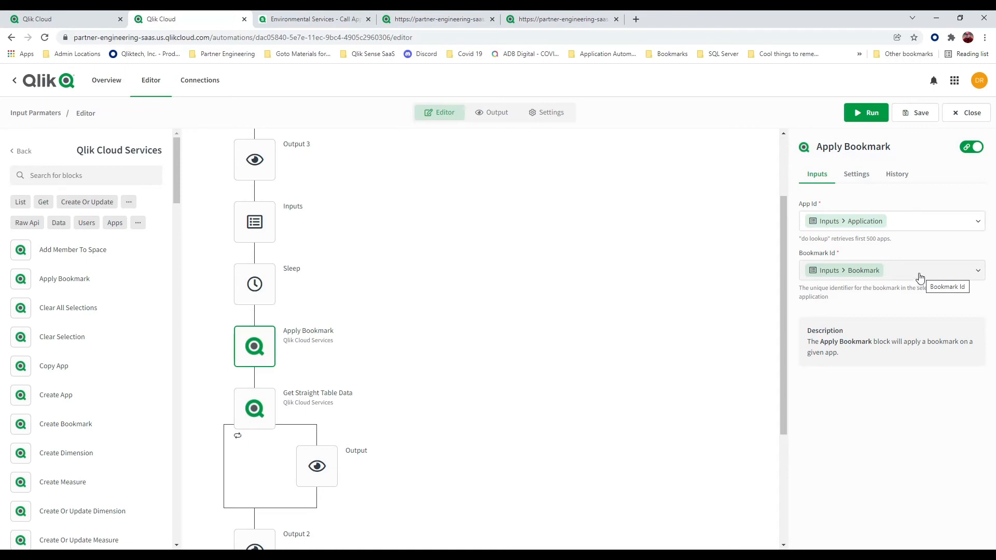
left_click(265, 412)
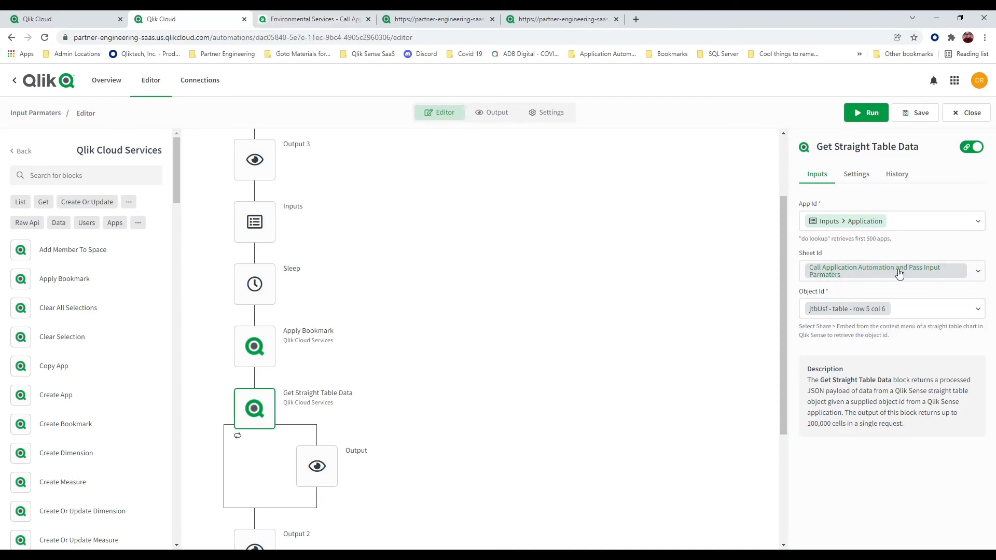
left_click(327, 19)
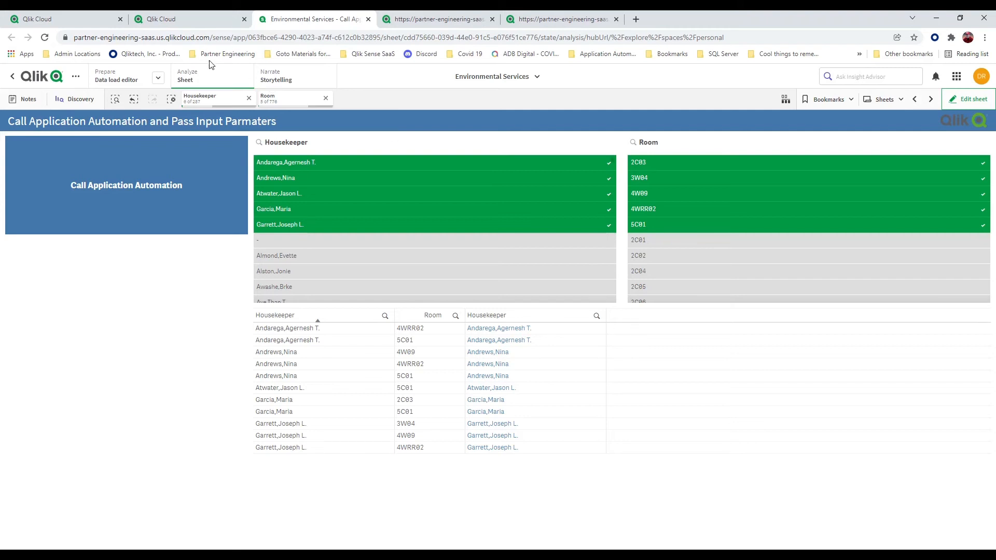
left_click(211, 25)
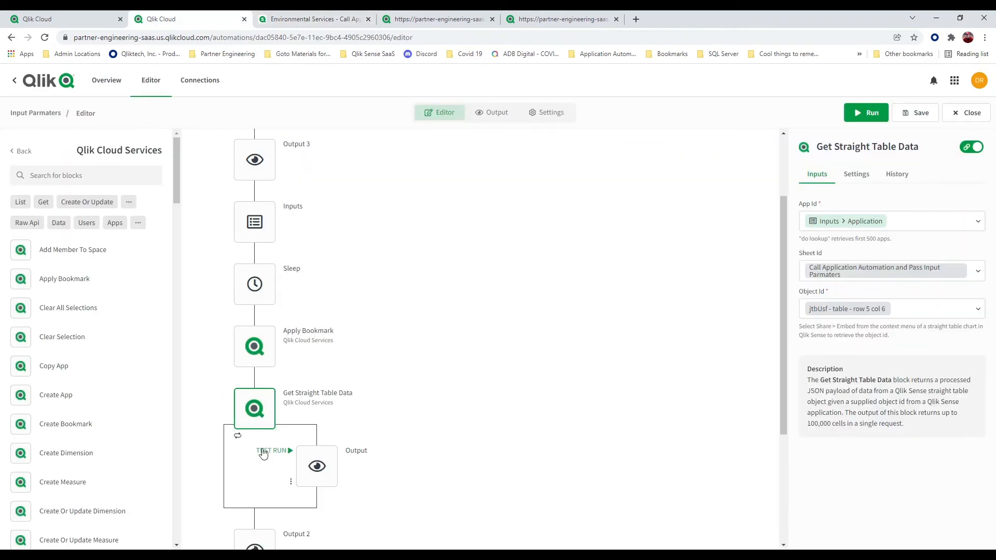
Step: Review the looped Output block and the Output 2 block, and save and close the Input Parmaters automation
mouse_move(259, 456)
scroll(267, 412, "down", 1)
left_click(317, 415)
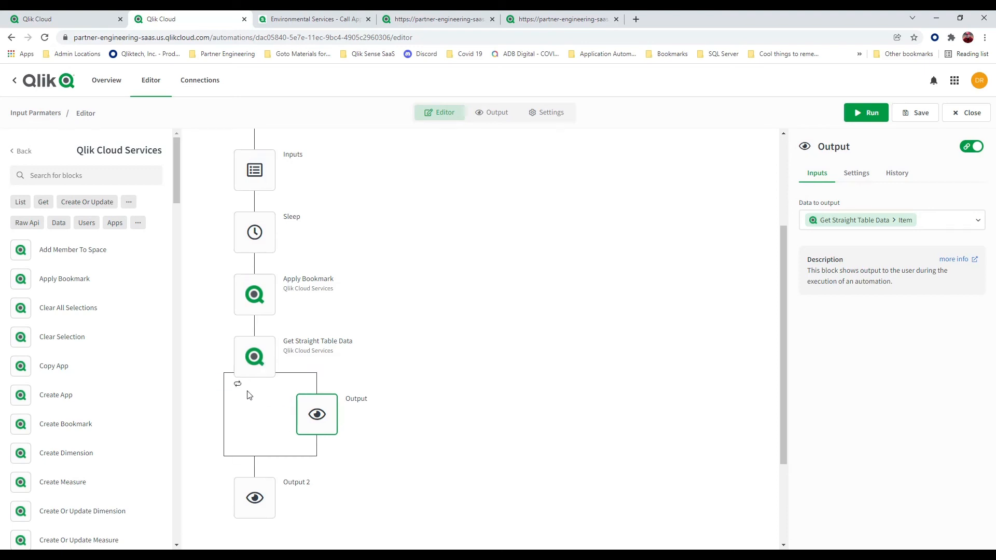
left_click(257, 514)
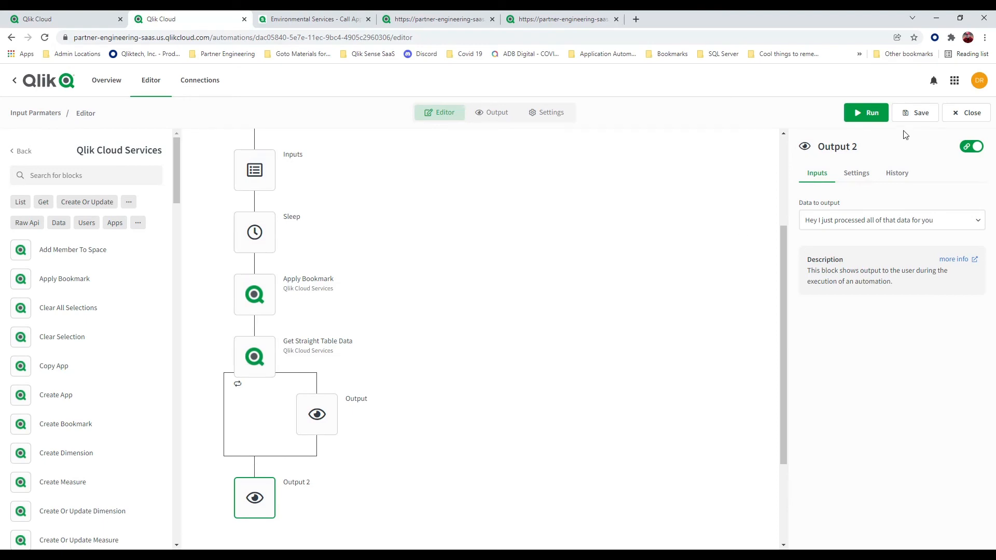
left_click(914, 117)
left_click(956, 118)
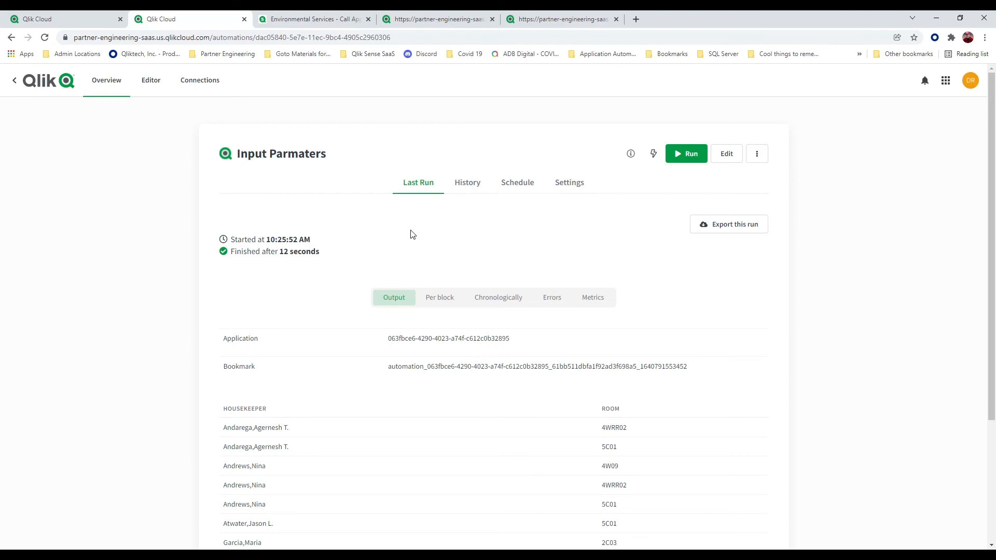
Step: On the Environmental Services sheet, clear all selections and select three housekeepers in the Housekeeper filter
left_click(326, 19)
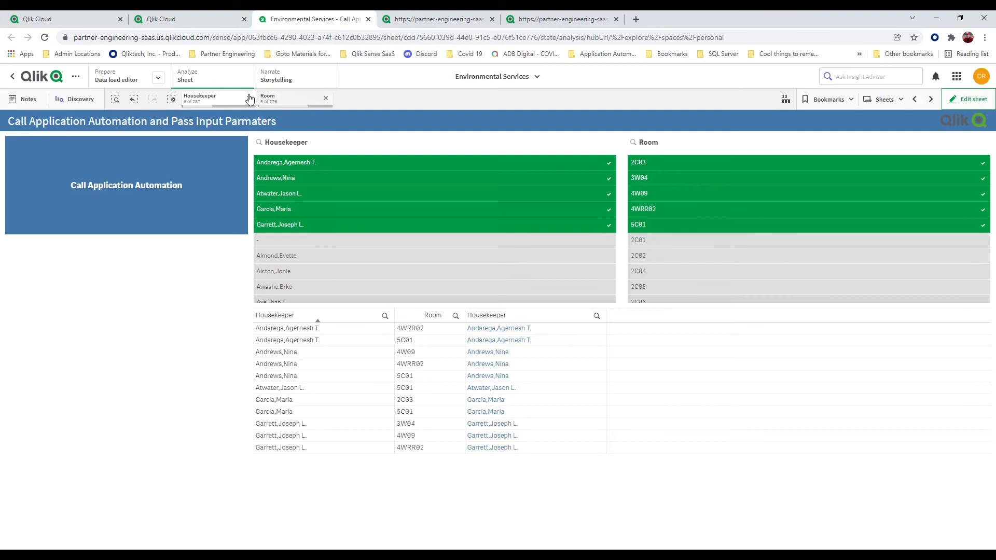
left_click(171, 99)
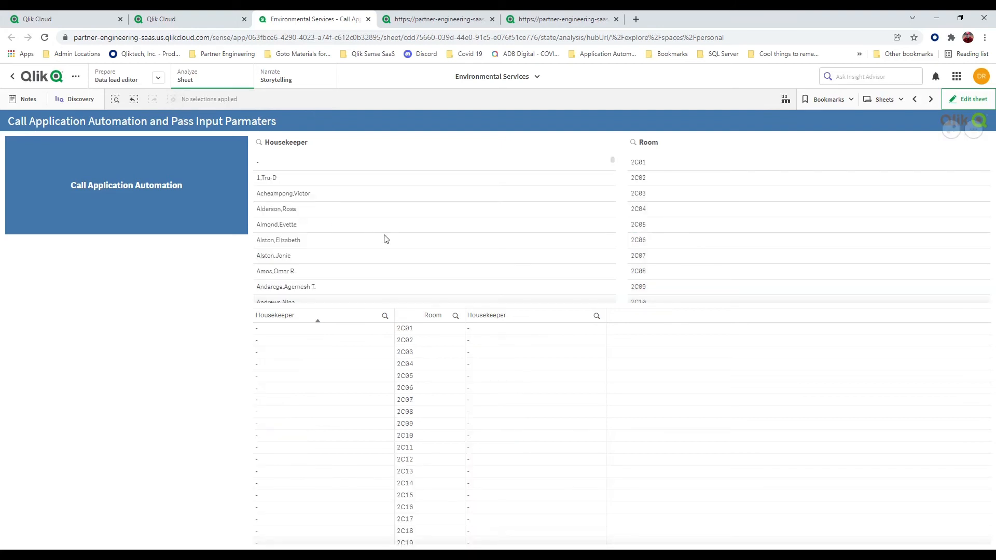
left_click(290, 242)
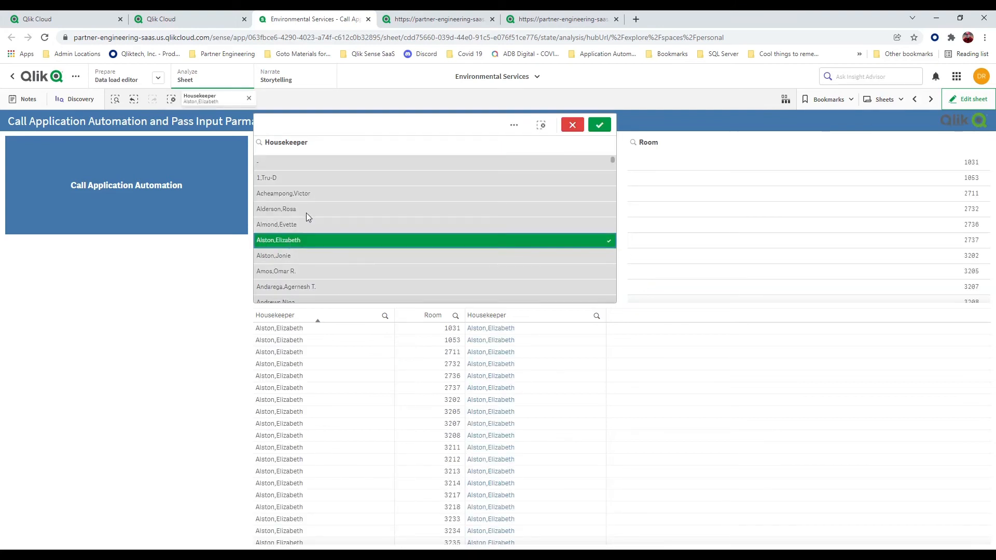
left_click(306, 213)
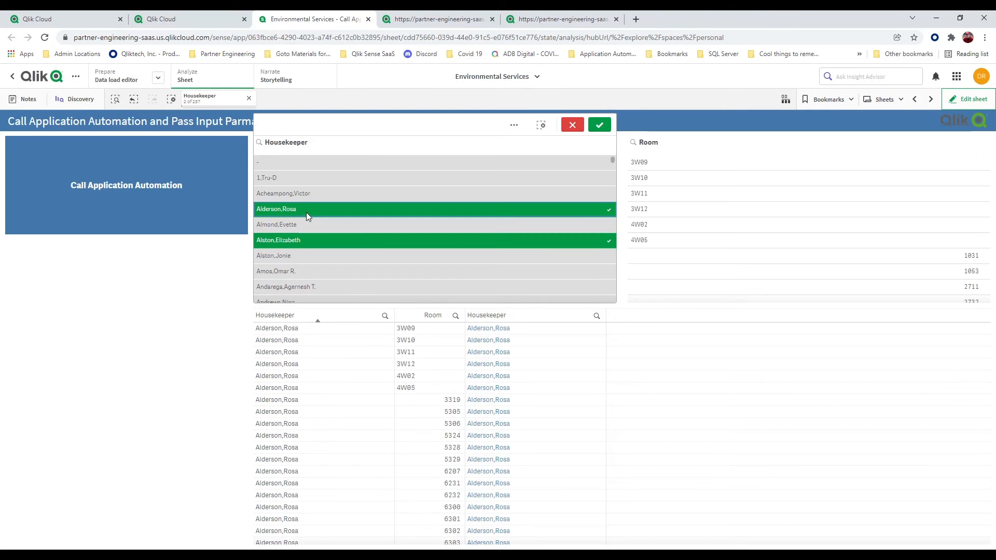
scroll(306, 213, "down", 1)
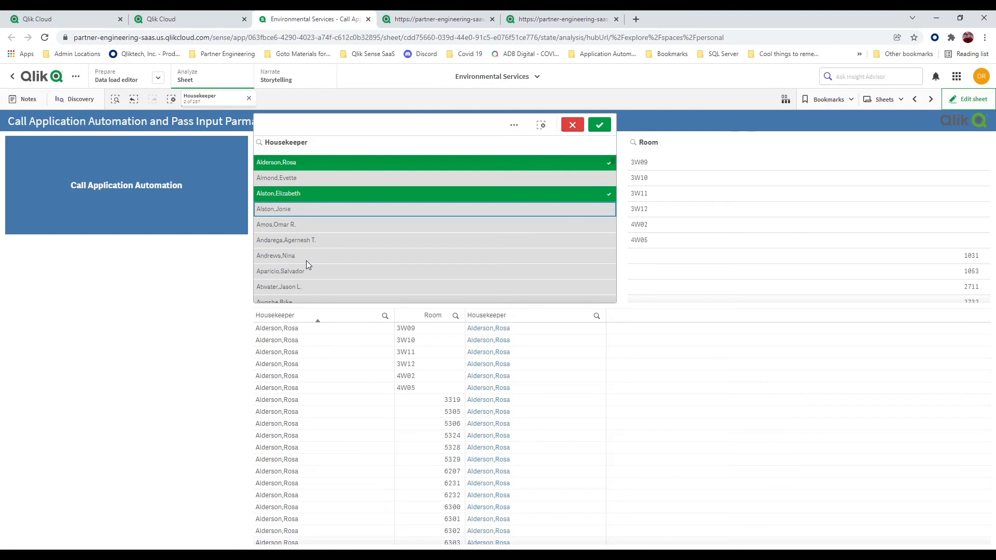
scroll(309, 262, "down", 20)
scroll(312, 263, "down", 10)
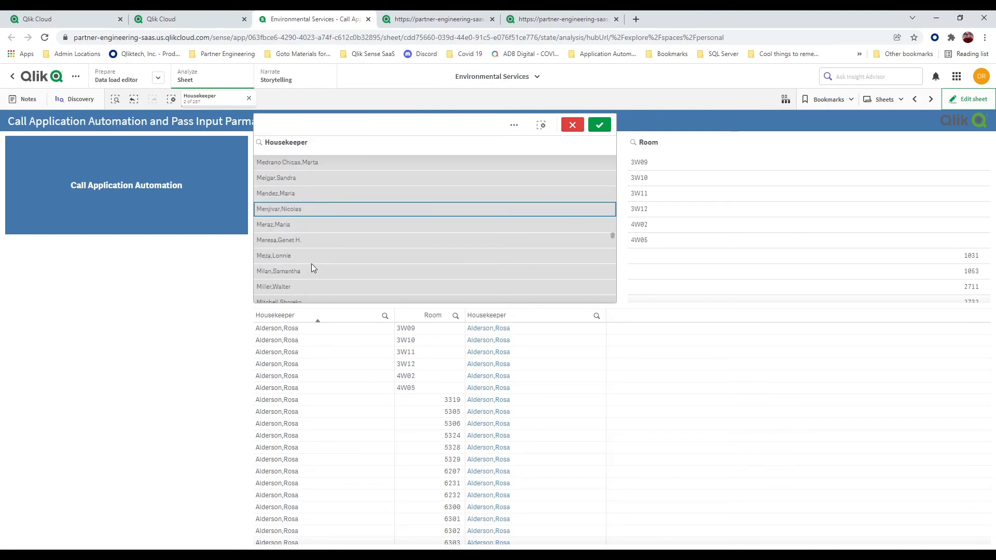
left_click(294, 289)
left_click(600, 124)
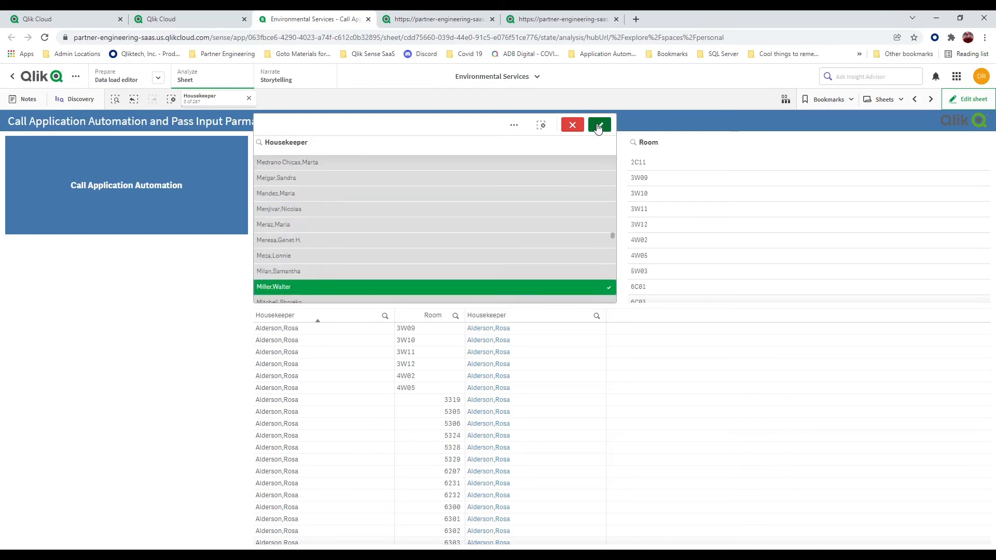
Step: Select rooms 2C11, 3W11, 4W05, 5W03, 6C01, 2711 and 2725 in the Room filter and confirm the selection
left_click(668, 164)
left_click(668, 212)
left_click(667, 254)
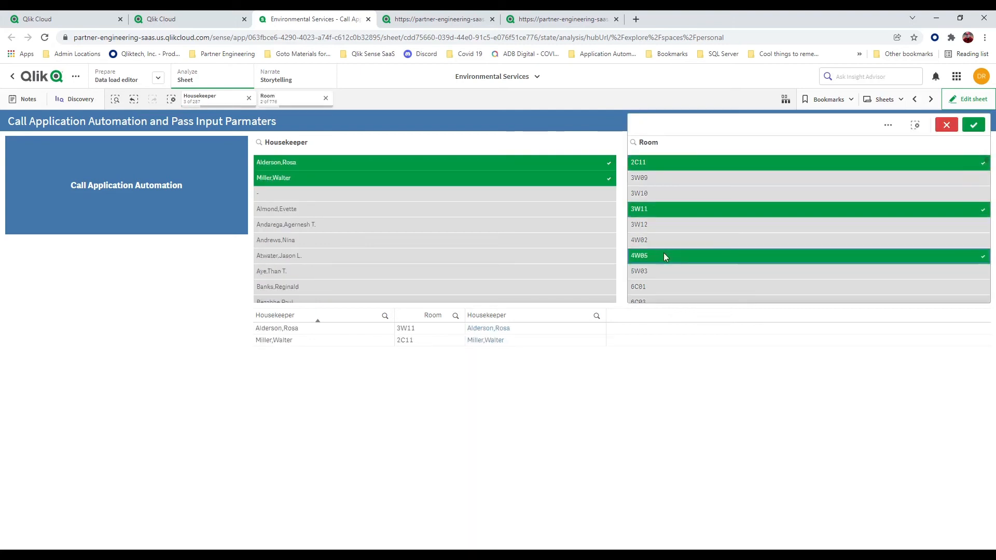
left_click(660, 272)
left_click(659, 287)
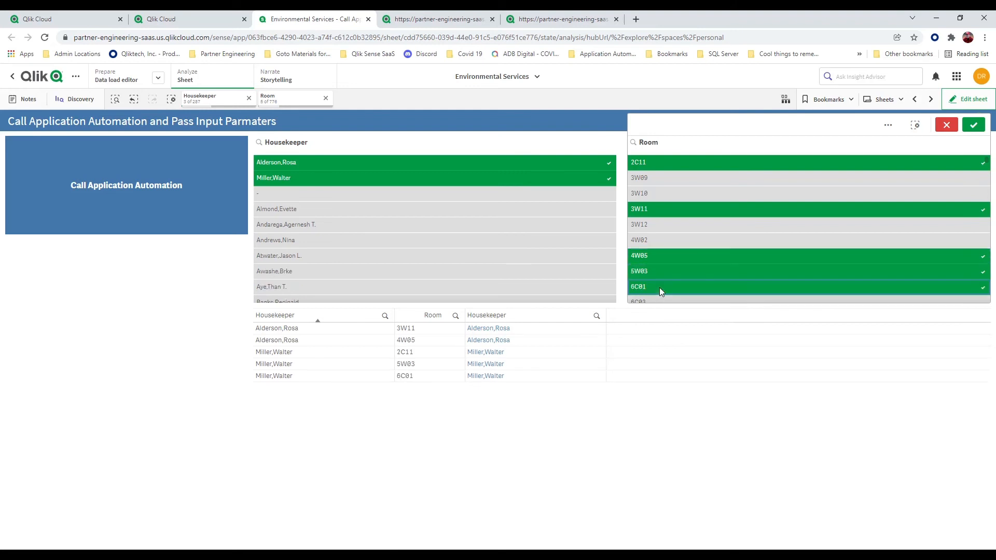
scroll(662, 280, "down", 5)
left_click(676, 254)
left_click(675, 240)
left_click(973, 124)
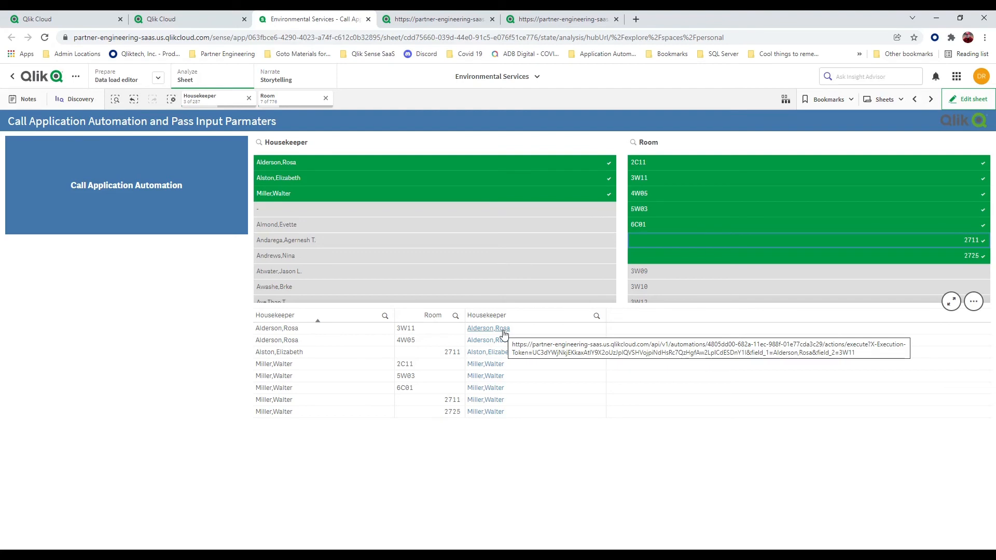
Step: Run the automation with the sheet's Call Application Automation button and review its last run output in the Input Parmaters overview
left_click(174, 230)
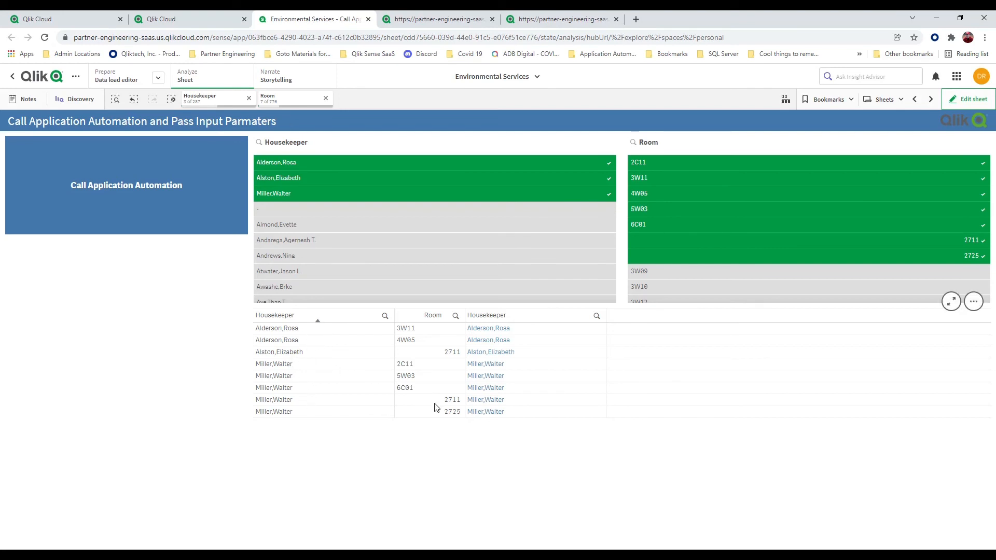
left_click(203, 27)
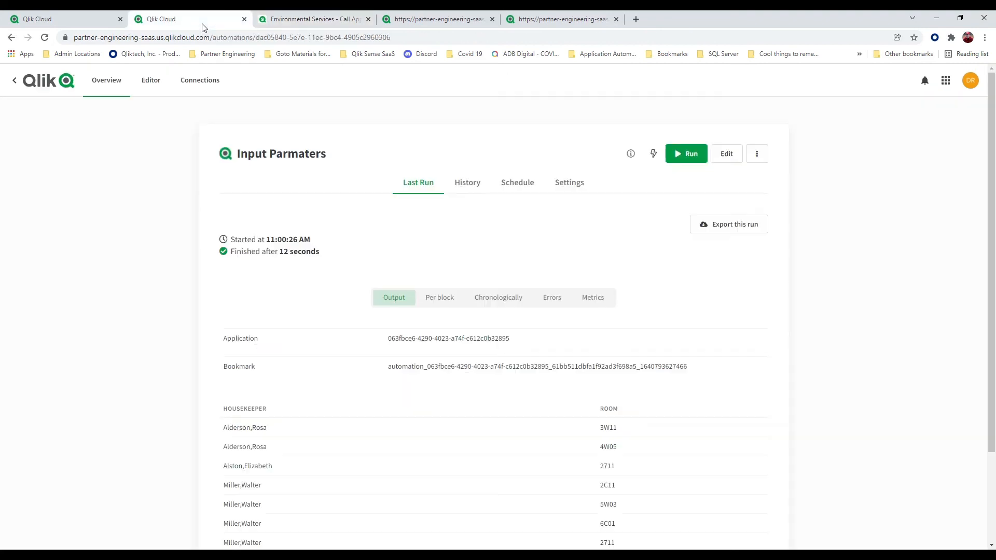
scroll(340, 403, "down", 2)
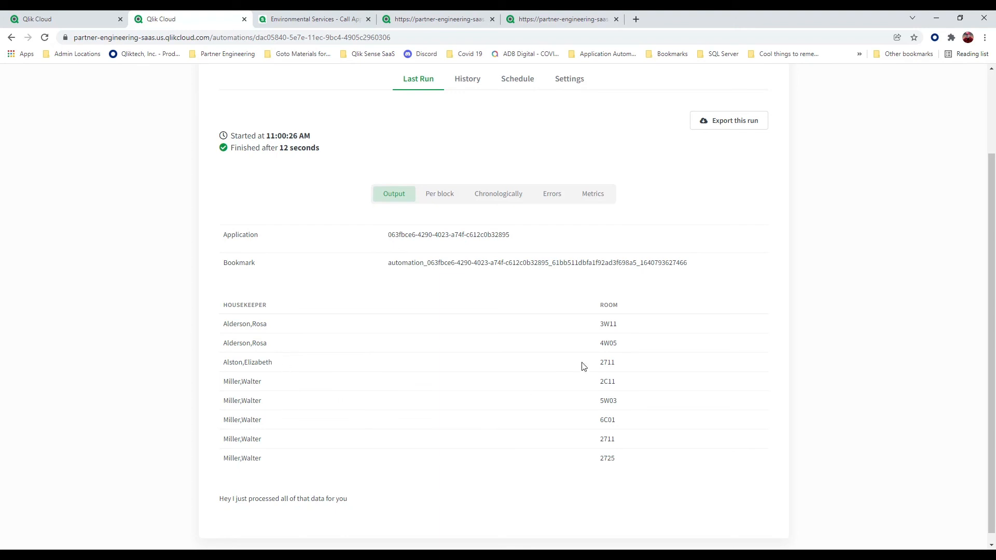
scroll(585, 360, "up", 2)
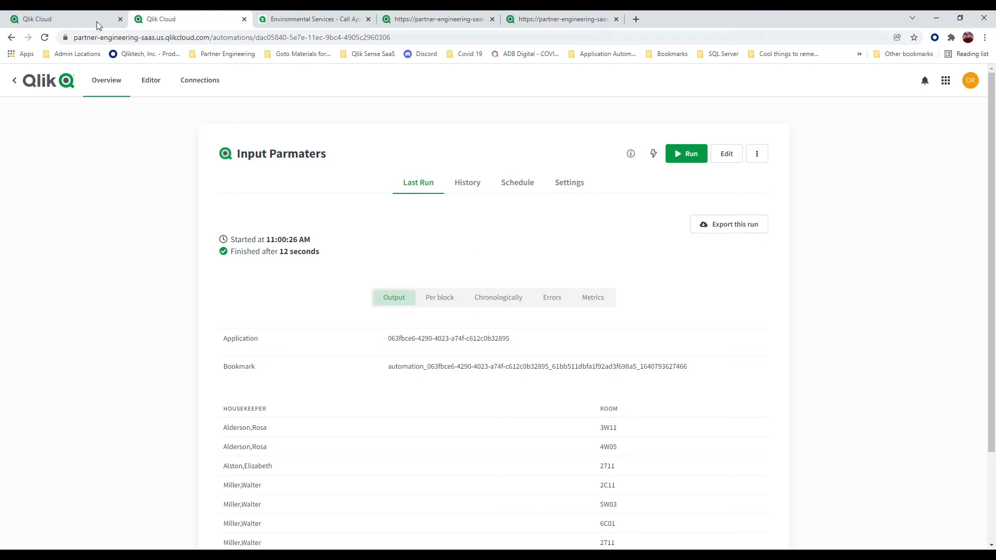
Step: On the sheet, open the browser's network monitor, deselect rooms 5W03 and 6C01, and add rooms 2736, 2739, 3205, 3207 and 3208
left_click(306, 21)
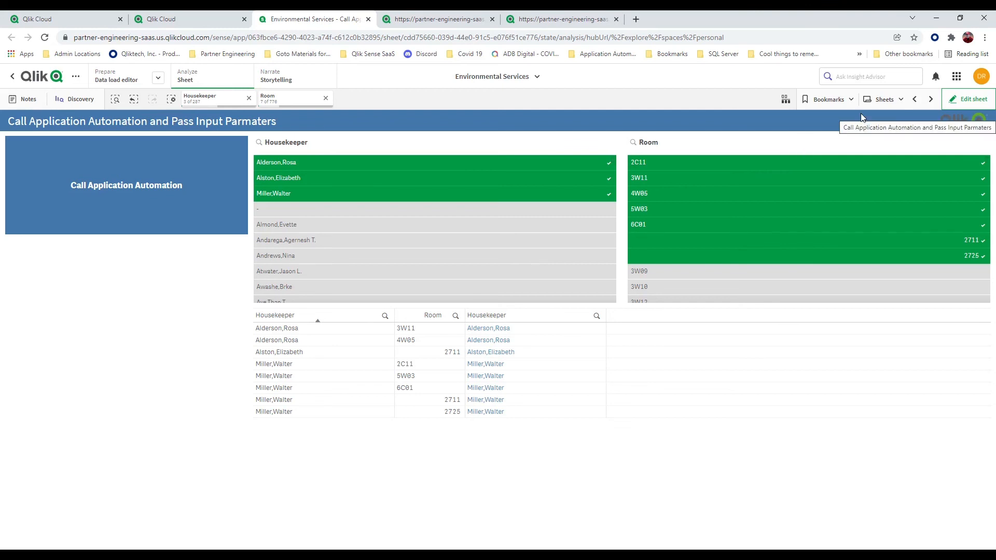
key("F12")
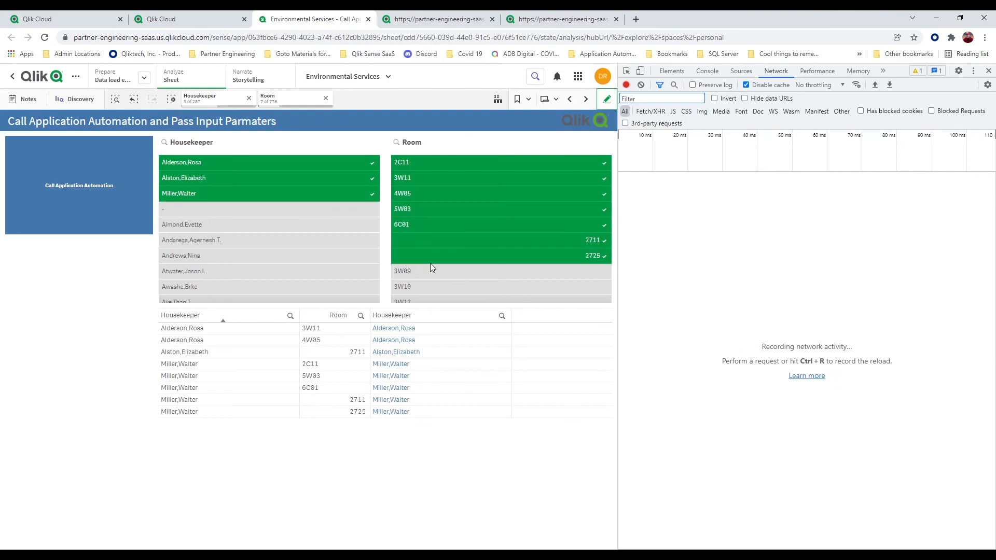
left_click(459, 226)
left_click(459, 211)
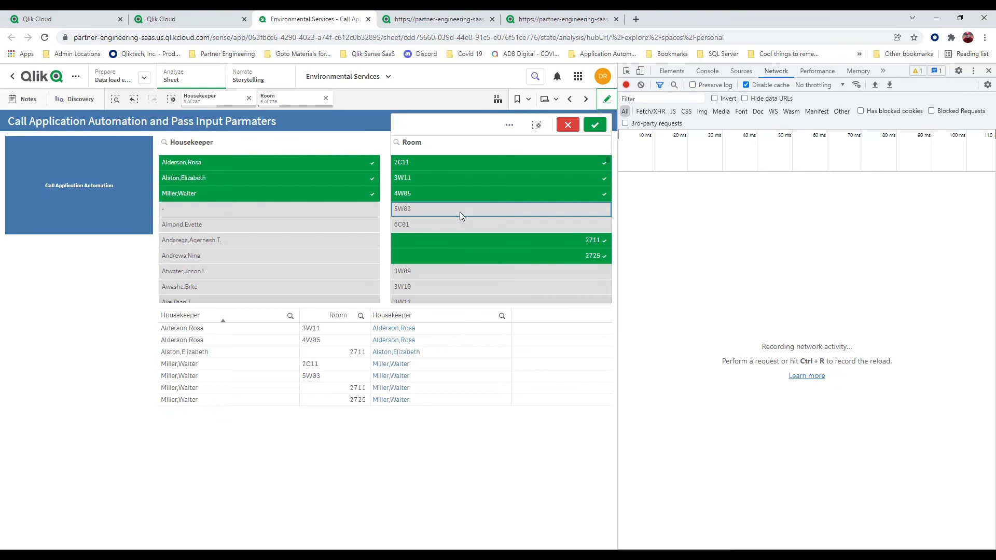
scroll(476, 251, "down", 5)
scroll(476, 255, "down", 3)
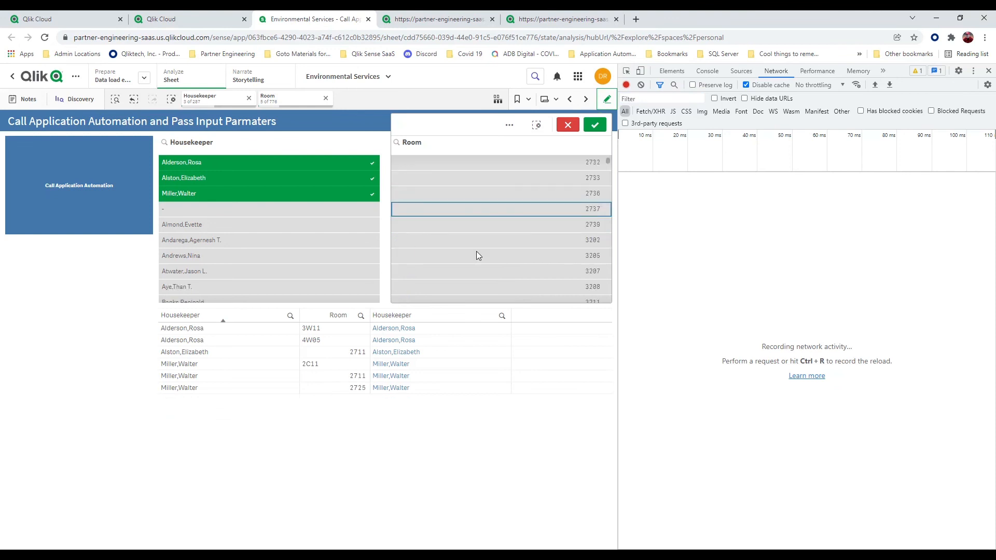
left_click(516, 225)
left_click(524, 256)
left_click(534, 286)
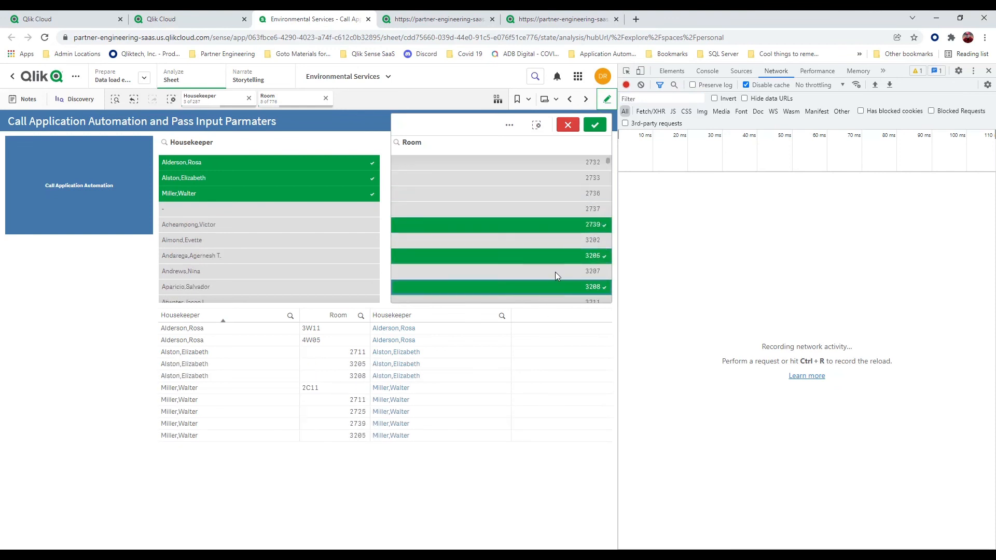
left_click(555, 271)
left_click(577, 197)
left_click(595, 124)
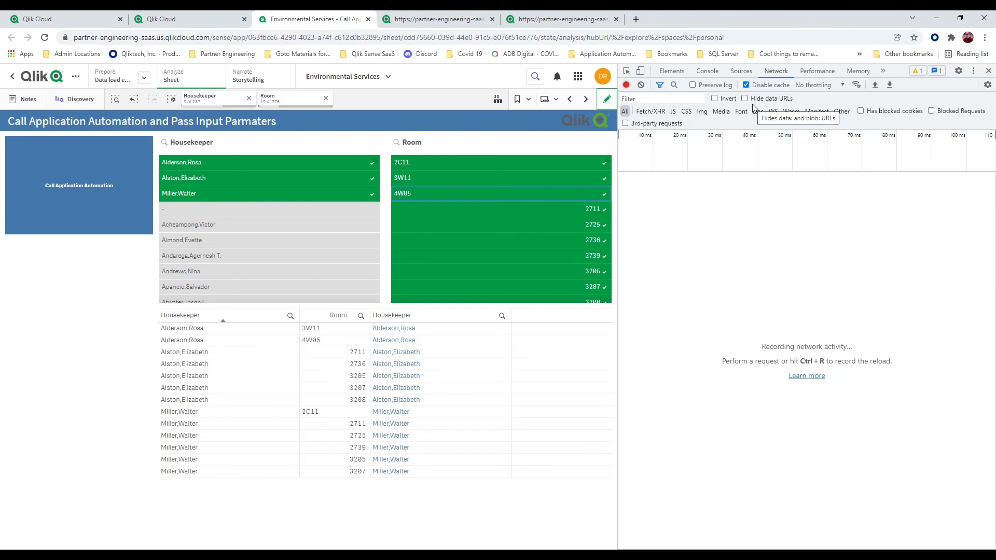
Step: Run the automation again from the sheet button and copy the link address of the captured execute request
left_click(83, 215)
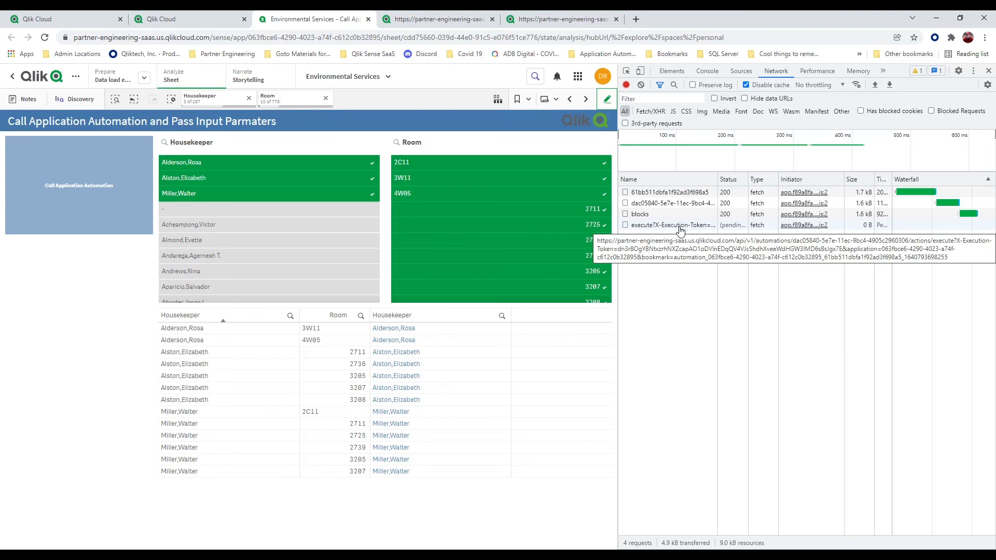
right_click(681, 229)
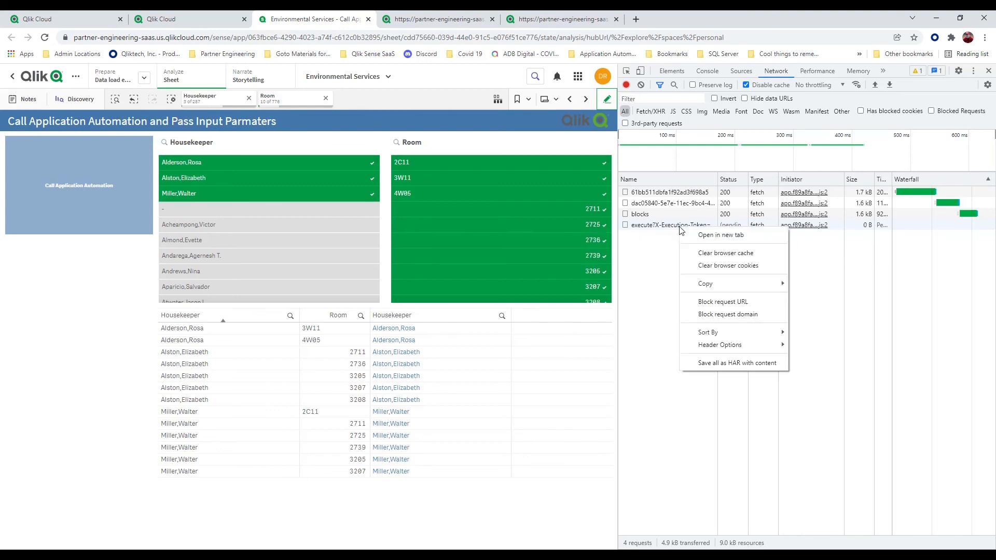
mouse_move(722, 285)
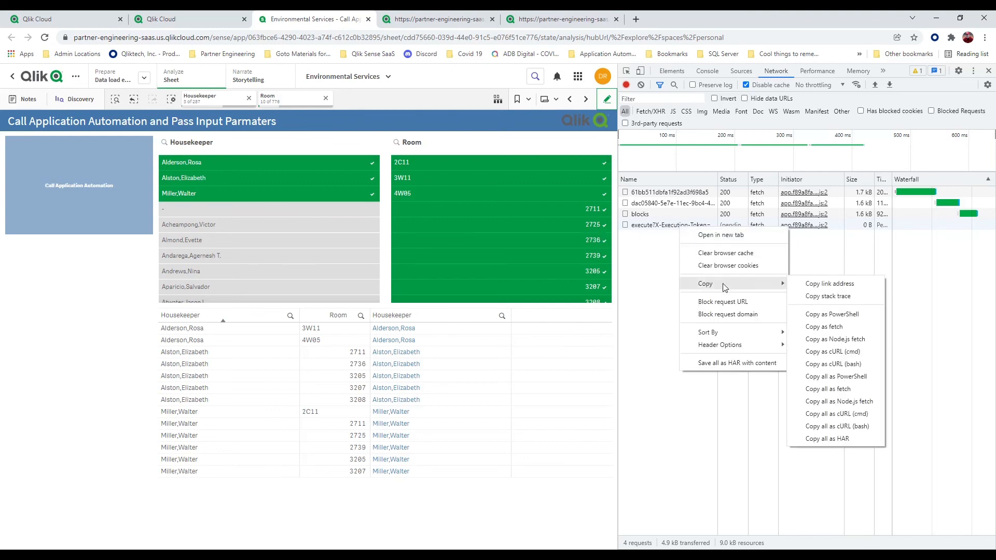
left_click(820, 287)
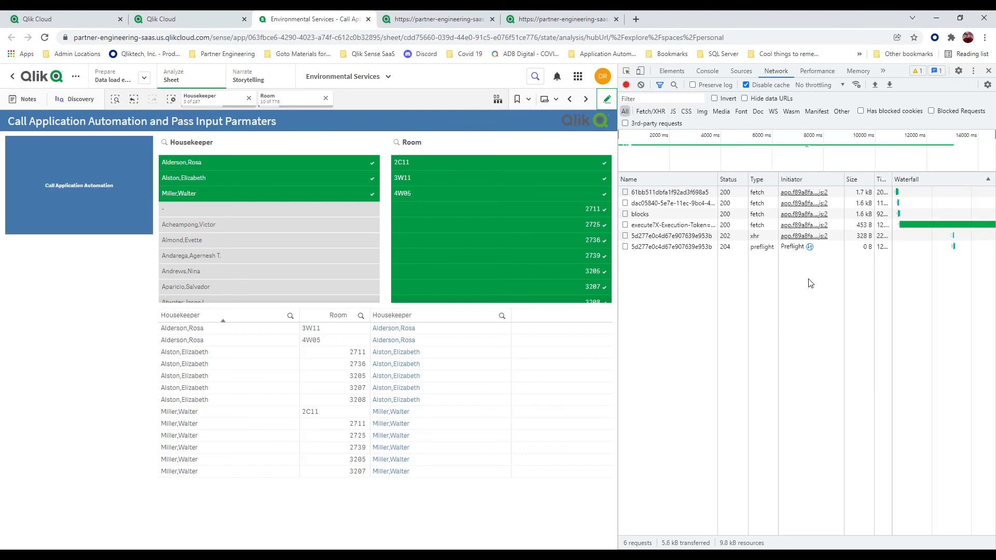
Step: Examine the execute request's response preview for the housekeeper and room rows returned by the automation
left_click(663, 227)
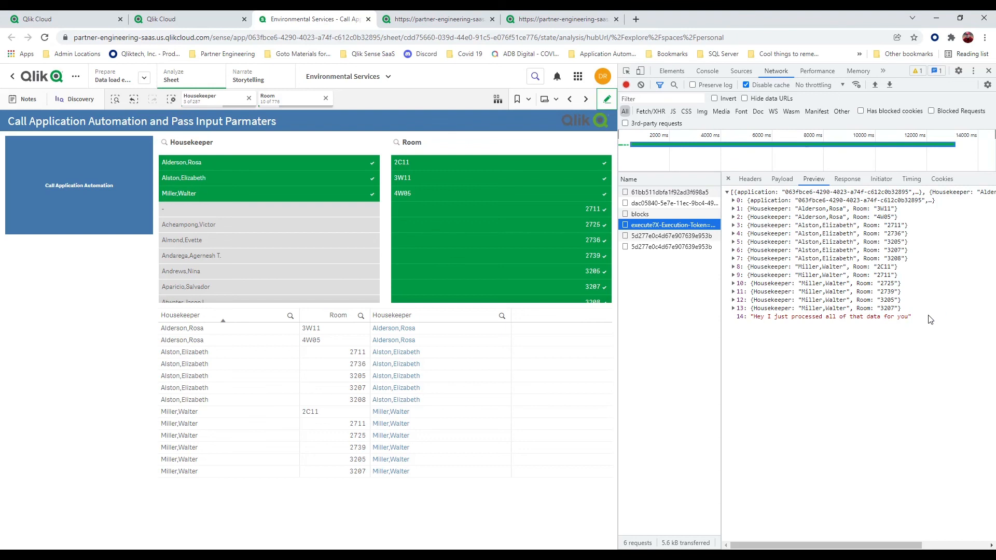
left_click(124, 220)
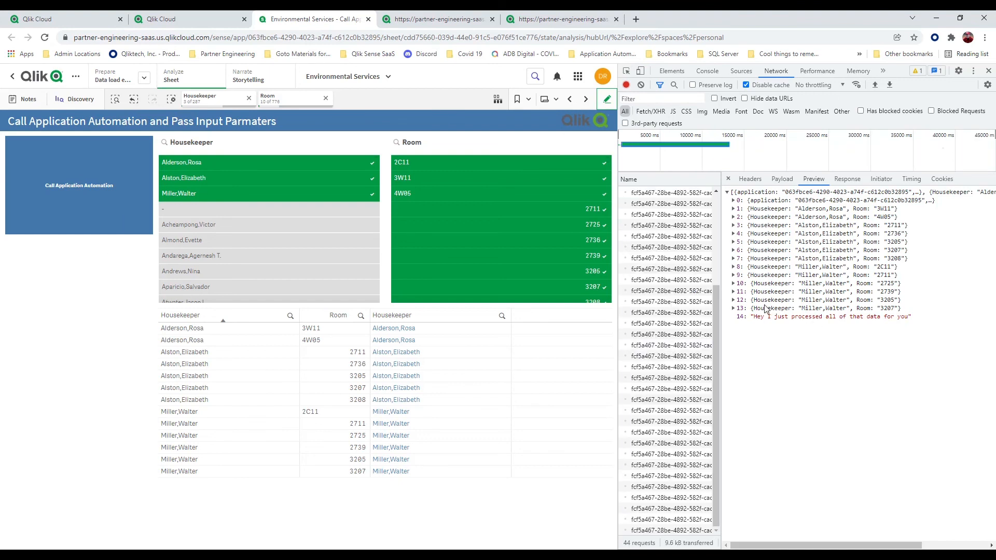
left_click_drag(716, 311, 711, 208)
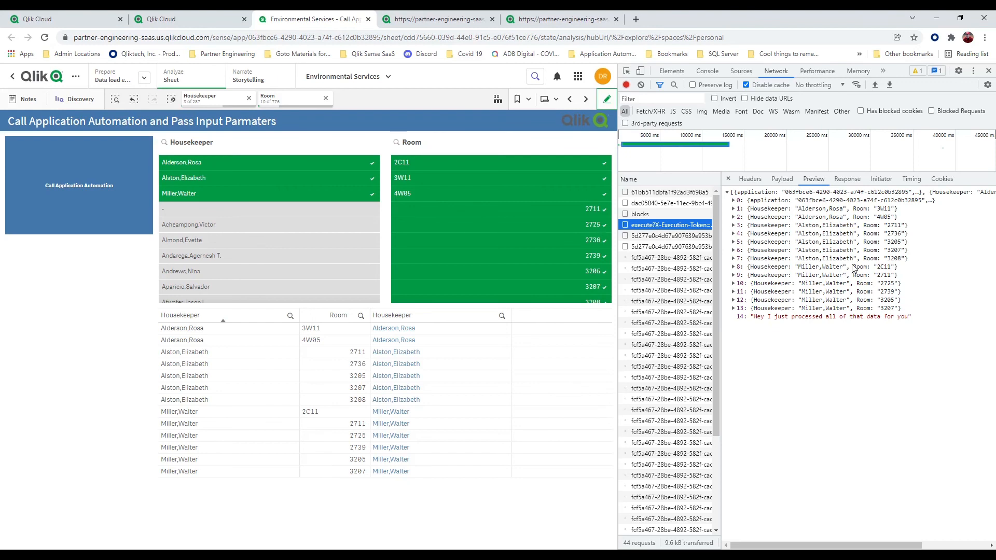
Step: Review the Input Parmaters automation's last run and its block flow in the editor, and return to the Environmental Services sheet
left_click(244, 26)
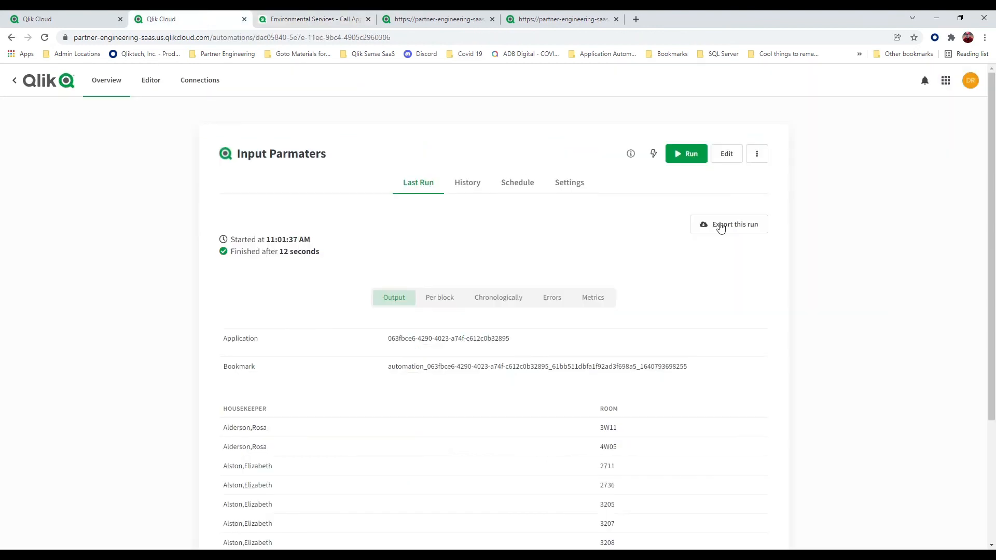
left_click(725, 157)
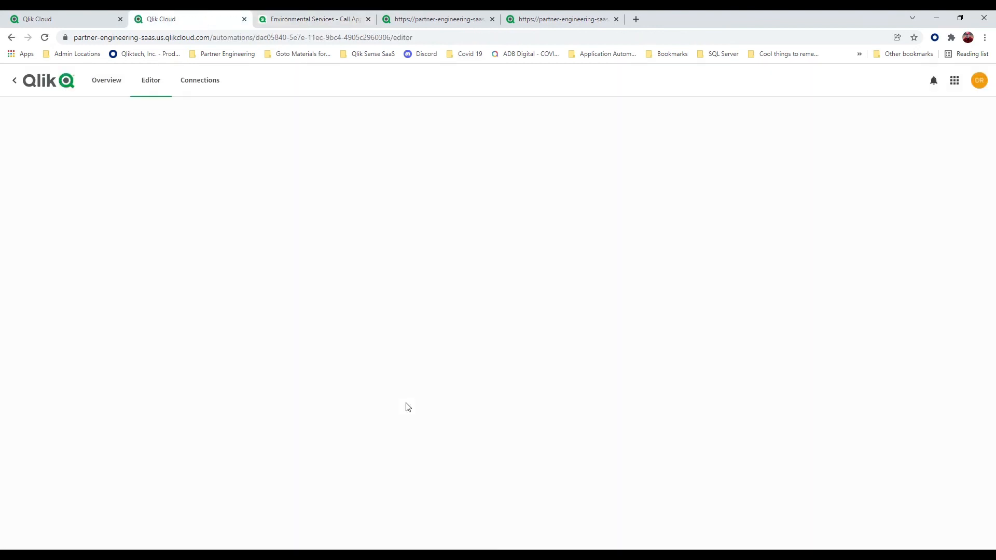
scroll(407, 406, "down", 4)
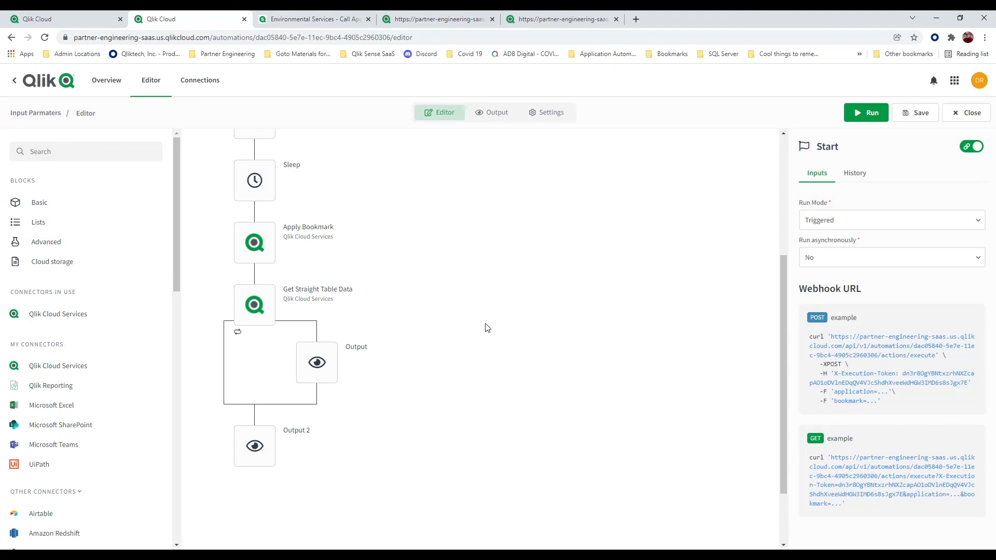
left_click(312, 18)
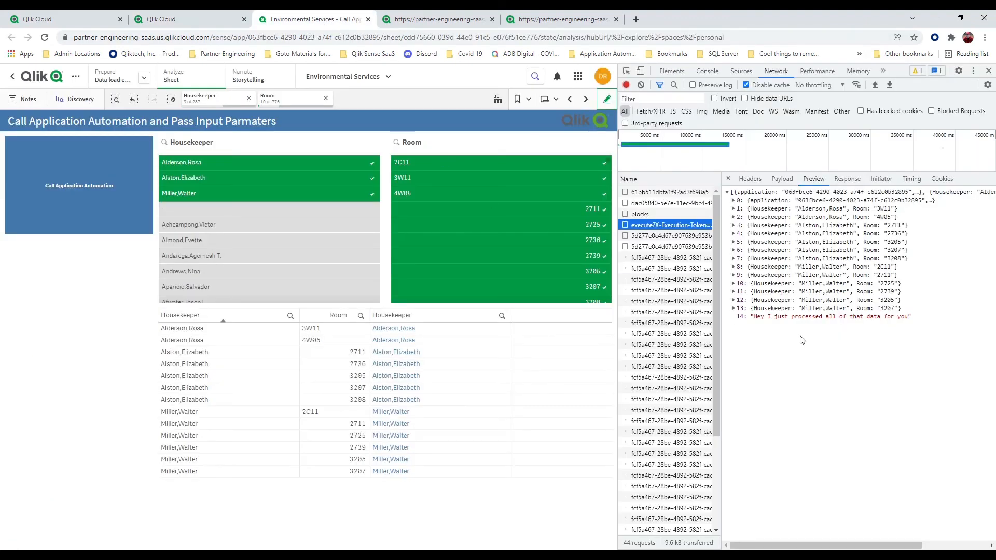